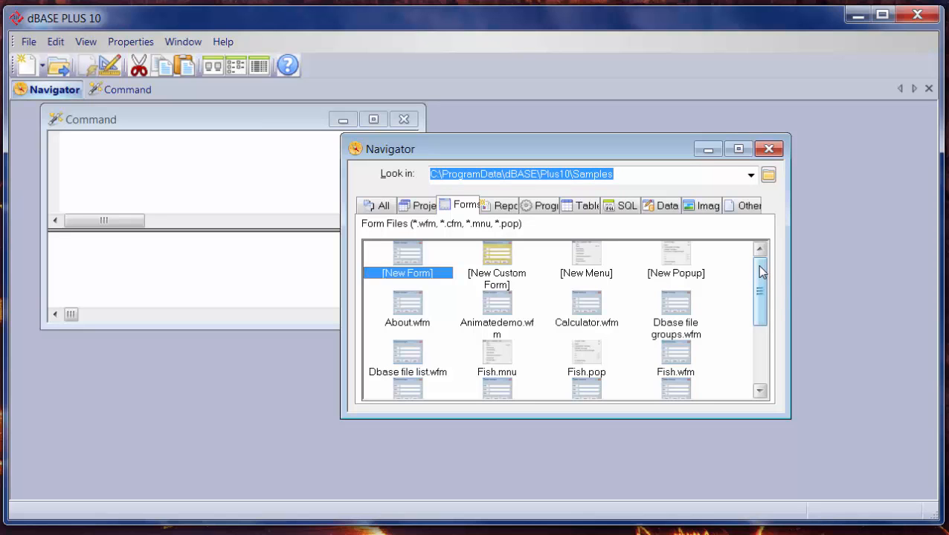
# - Look through the sample forms, tables and project files listed in the Navigator
pyautogui.moveTo(759, 270); pyautogui.dragTo(760, 328)
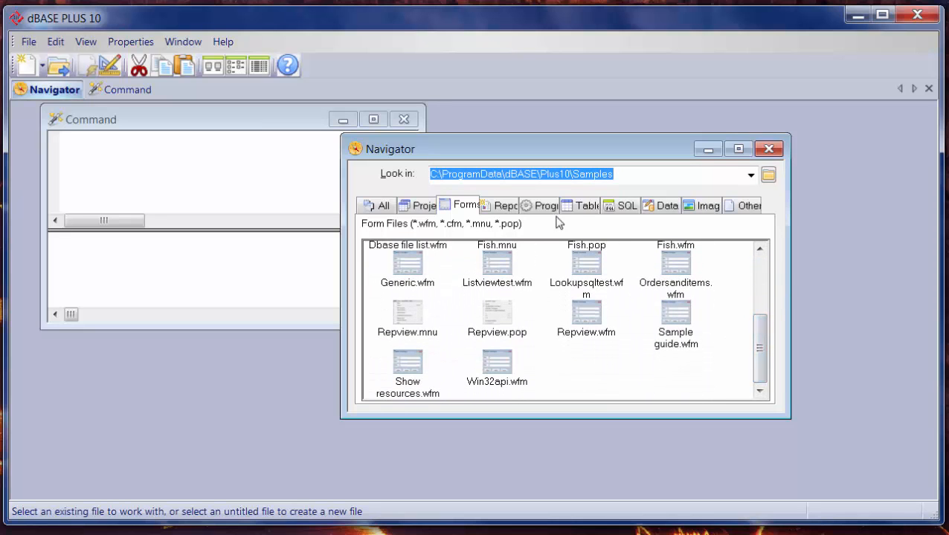
pyautogui.click(581, 210)
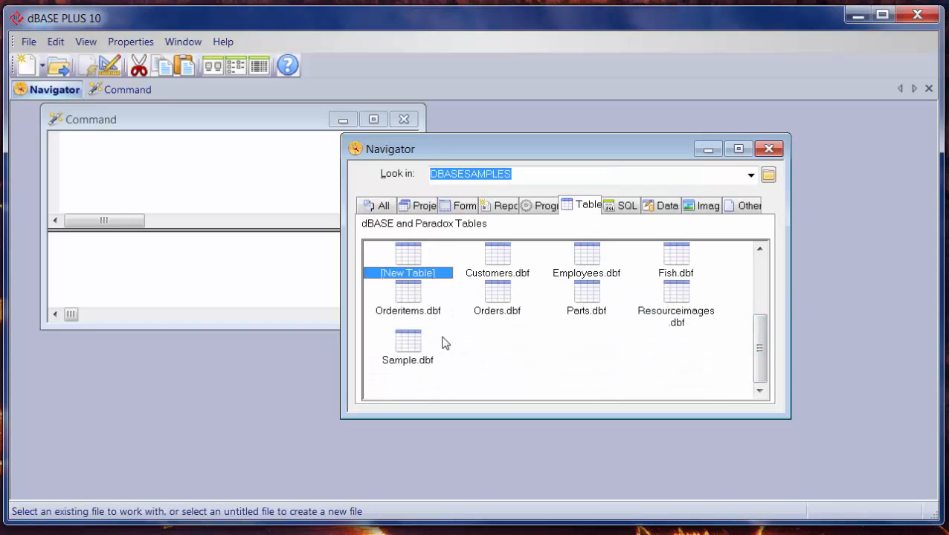
pyautogui.click(413, 211)
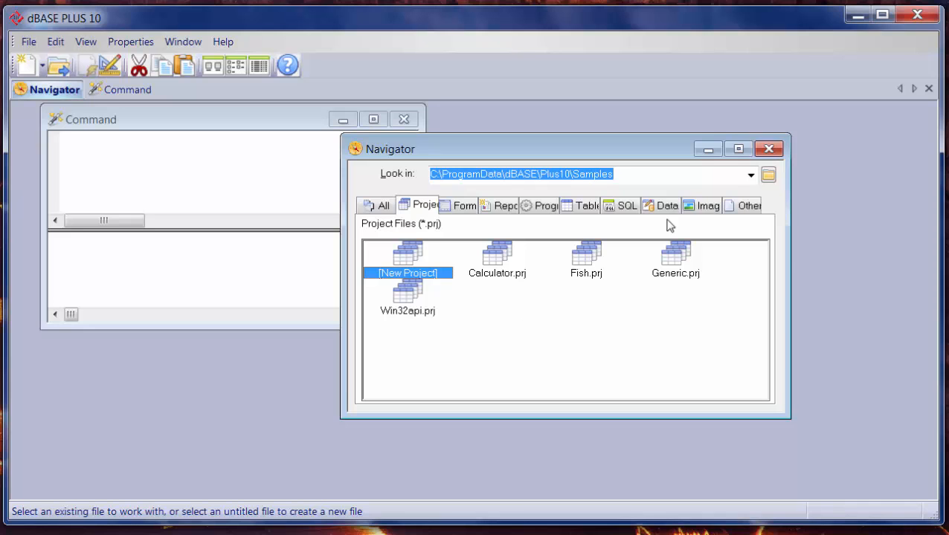
# - Set the Navigator's current folder to MyProjects, inside the dBASE folder of My Documents
pyautogui.click(750, 177)
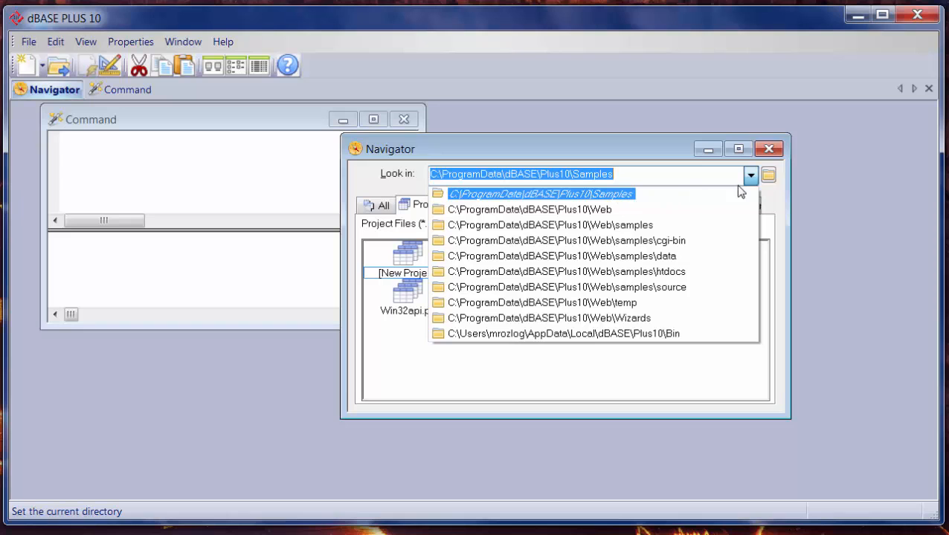
pyautogui.click(768, 175)
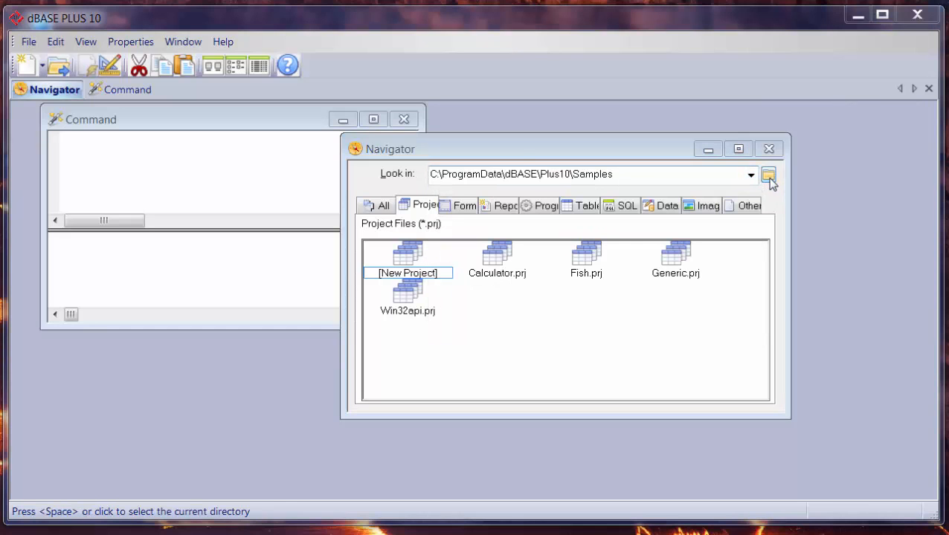
pyautogui.click(768, 177)
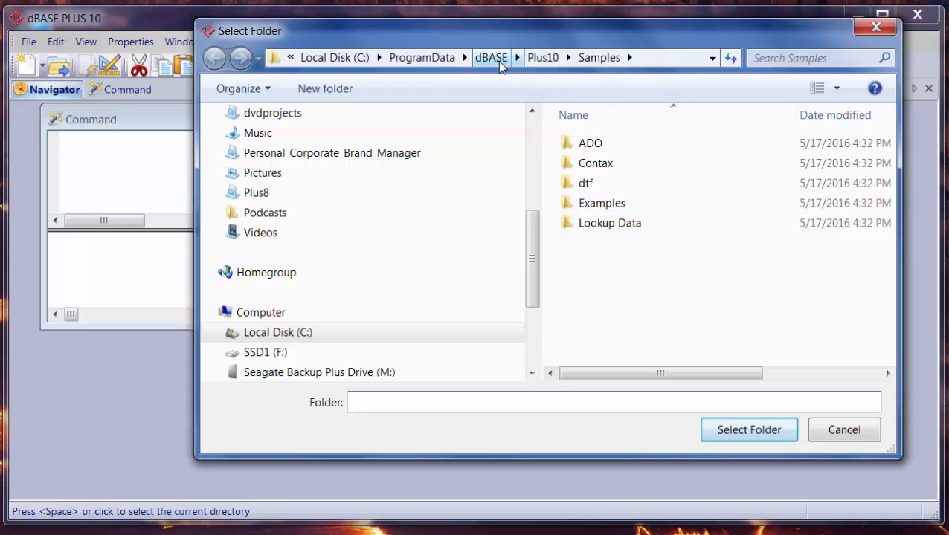
pyautogui.scroll(2, 528, 236)
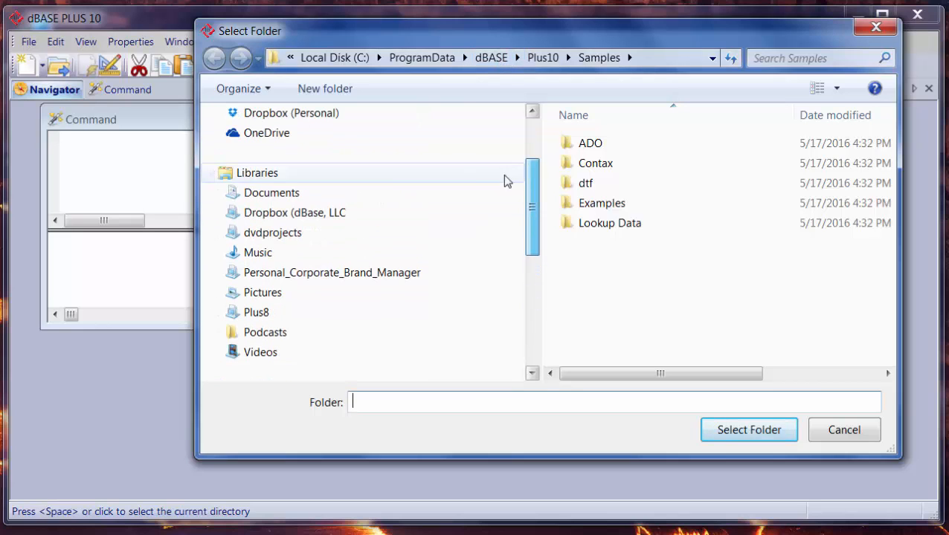
pyautogui.click(219, 192)
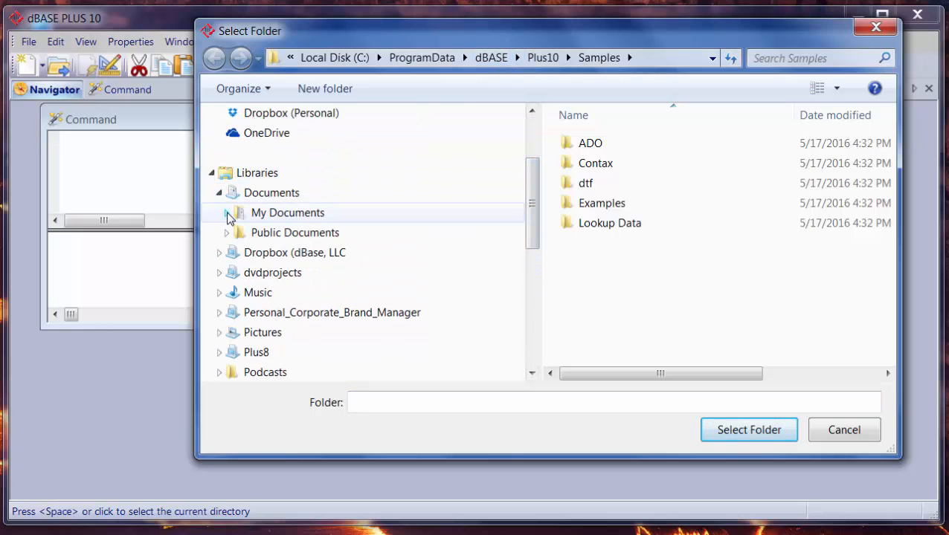
pyautogui.click(229, 215)
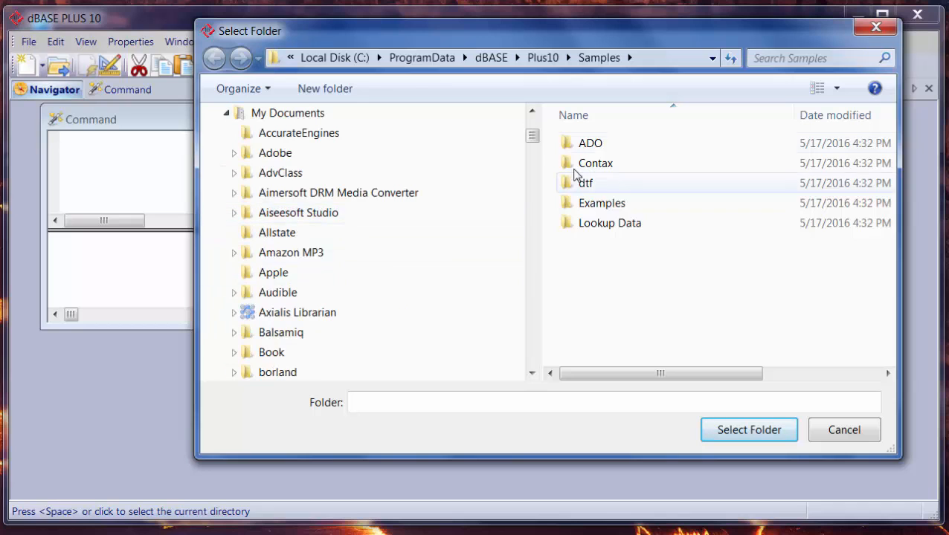
pyautogui.moveTo(536, 138); pyautogui.dragTo(532, 166)
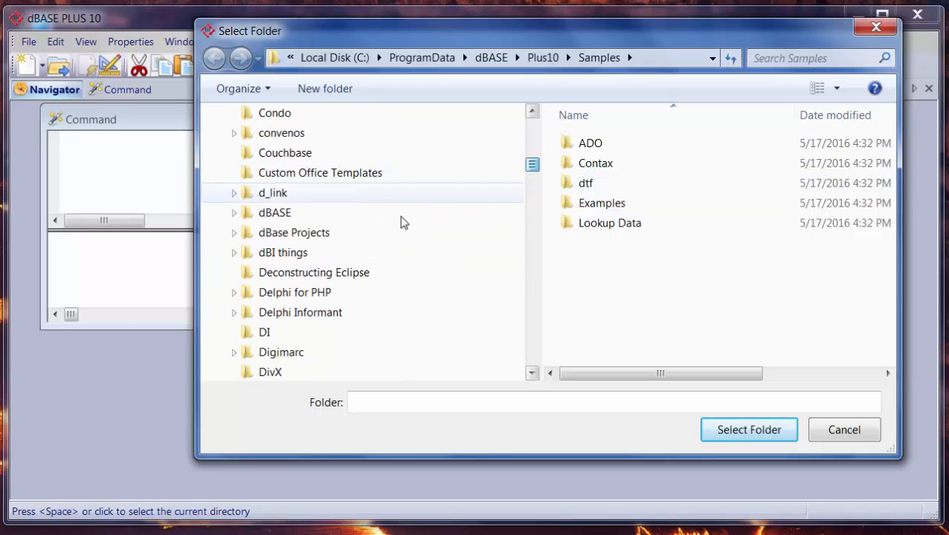
pyautogui.click(233, 212)
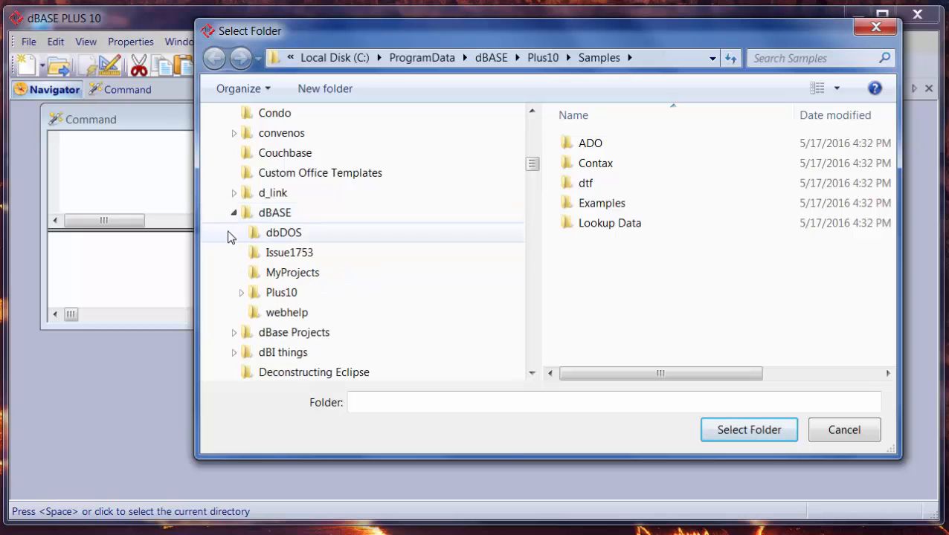
pyautogui.click(277, 275)
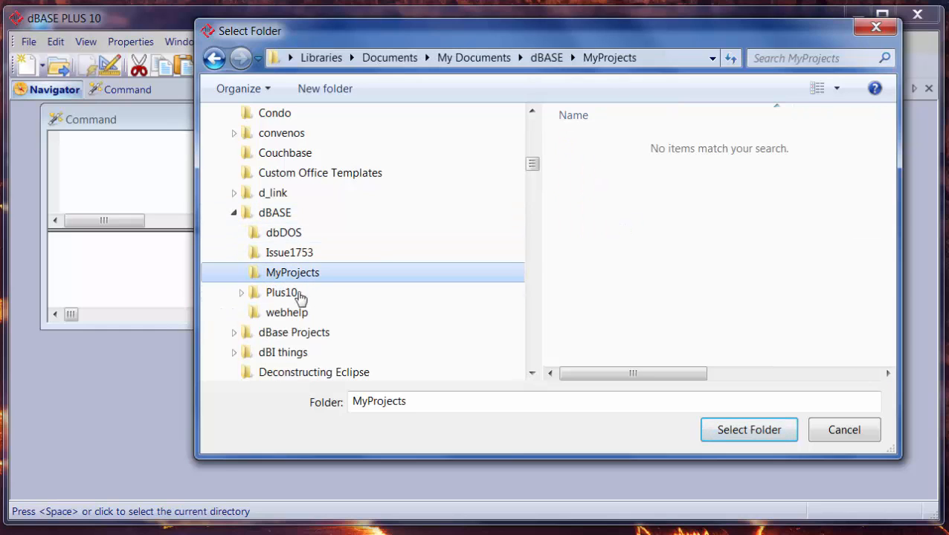
pyautogui.click(731, 432)
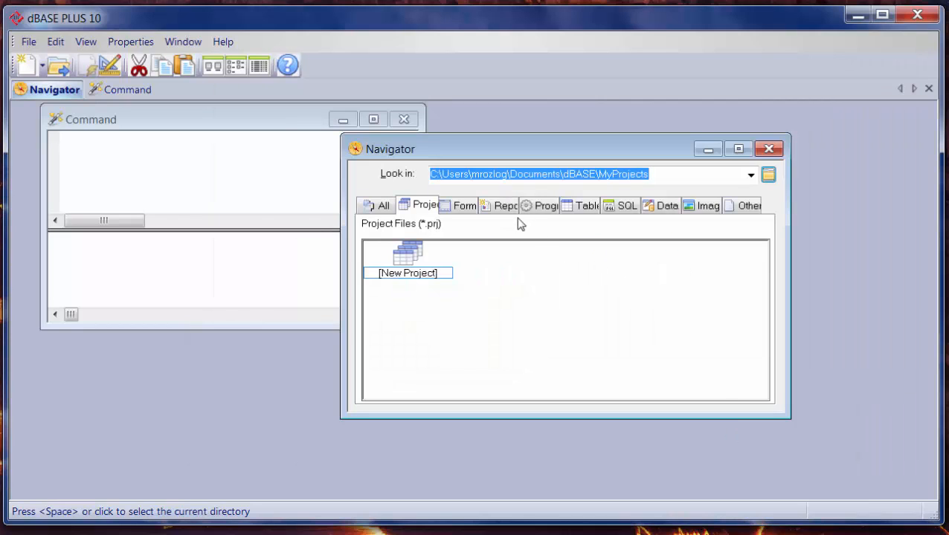
# - Check the report, program and form files of the MyProjects folder in the Navigator
pyautogui.click(466, 208)
pyautogui.click(498, 209)
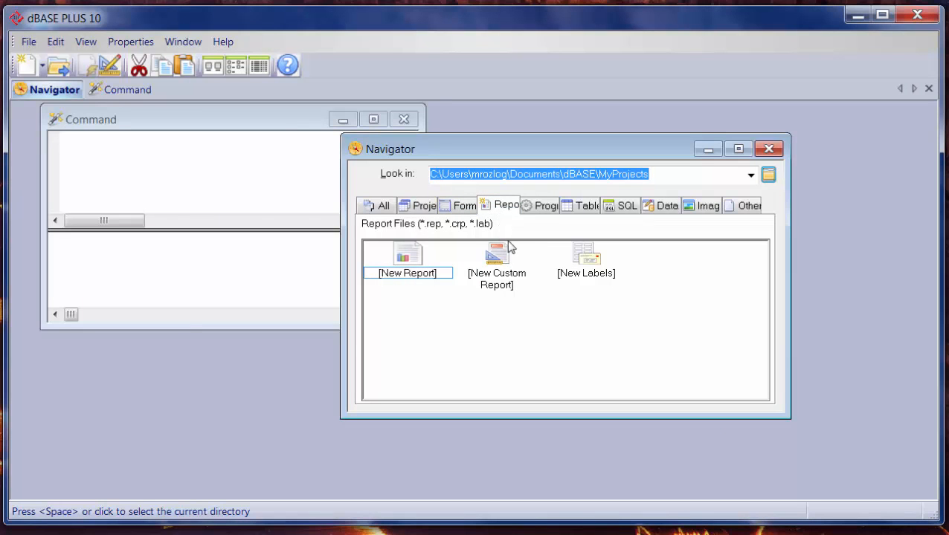
pyautogui.click(550, 210)
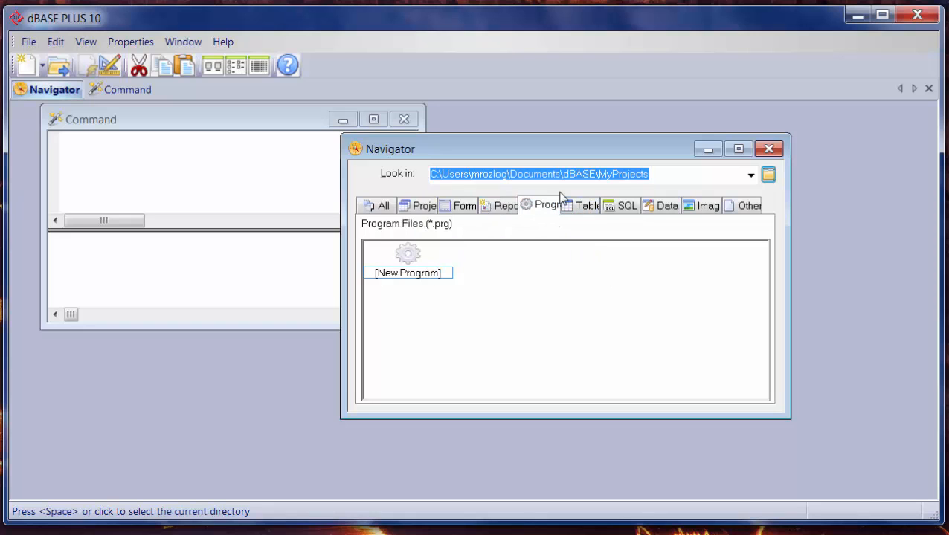
pyautogui.click(465, 206)
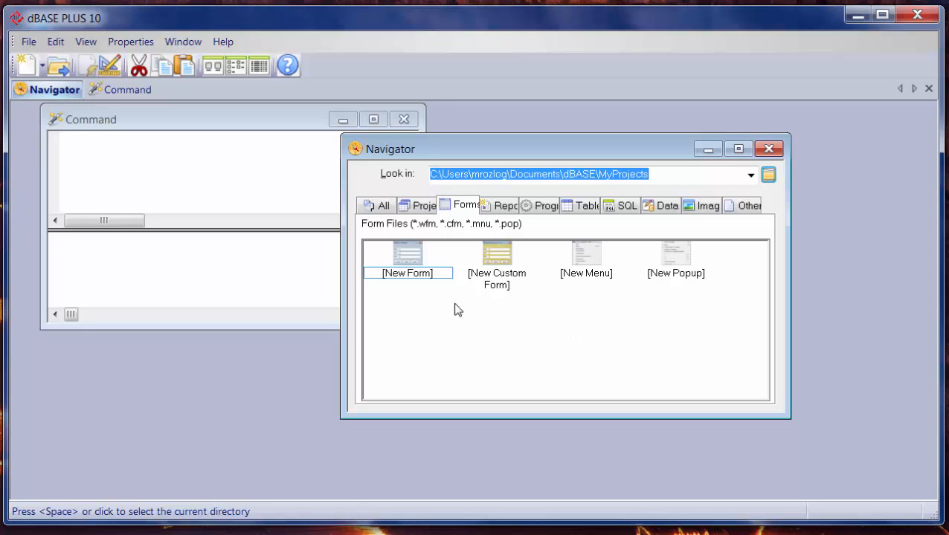
# - View the file types that can be created new, without creating any of them
pyautogui.click(25, 46)
pyautogui.moveTo(89, 66)
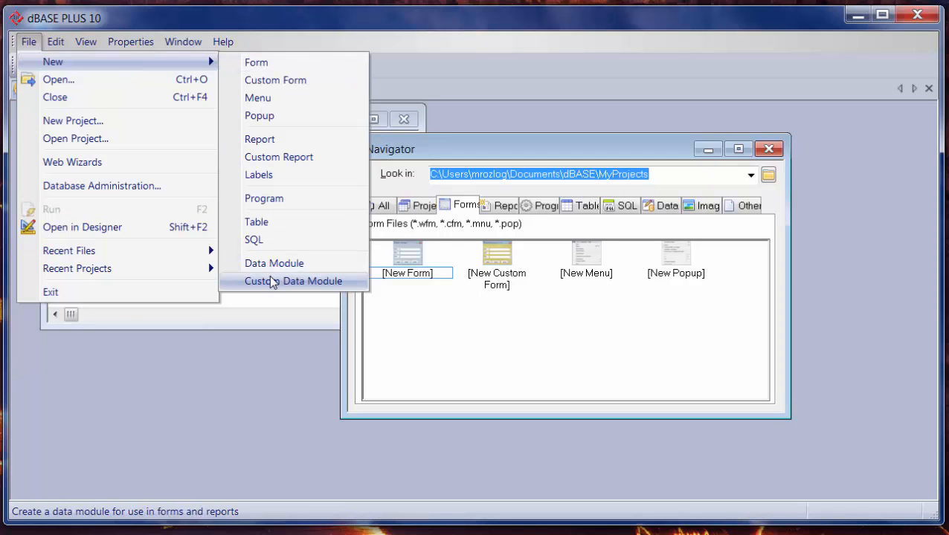
pyautogui.click(307, 367)
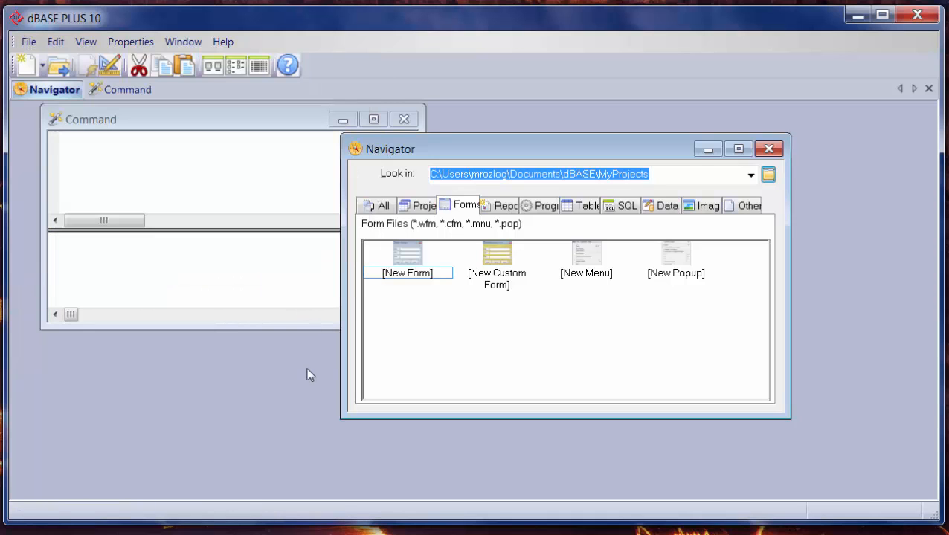
# - Go through the Navigator's report, program, table and SQL file categories
pyautogui.click(497, 210)
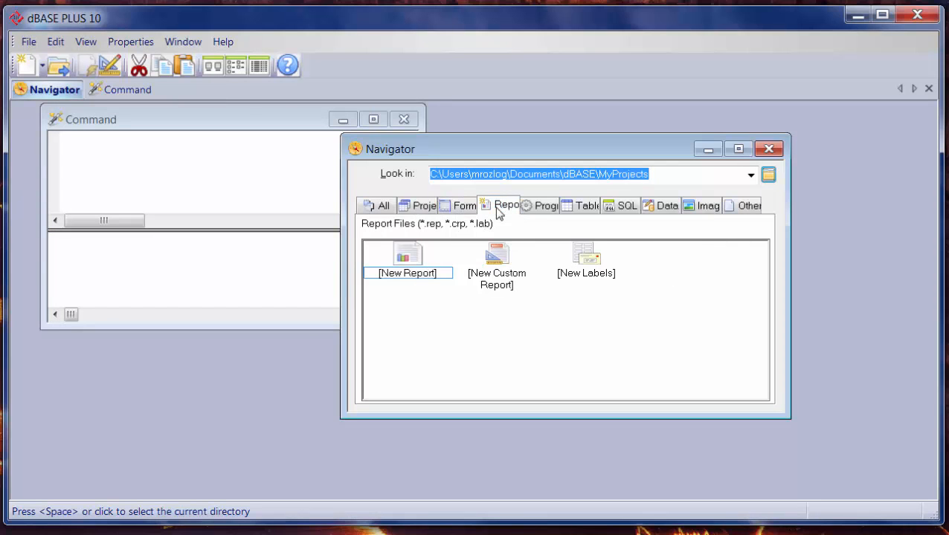
pyautogui.click(541, 210)
pyautogui.click(575, 208)
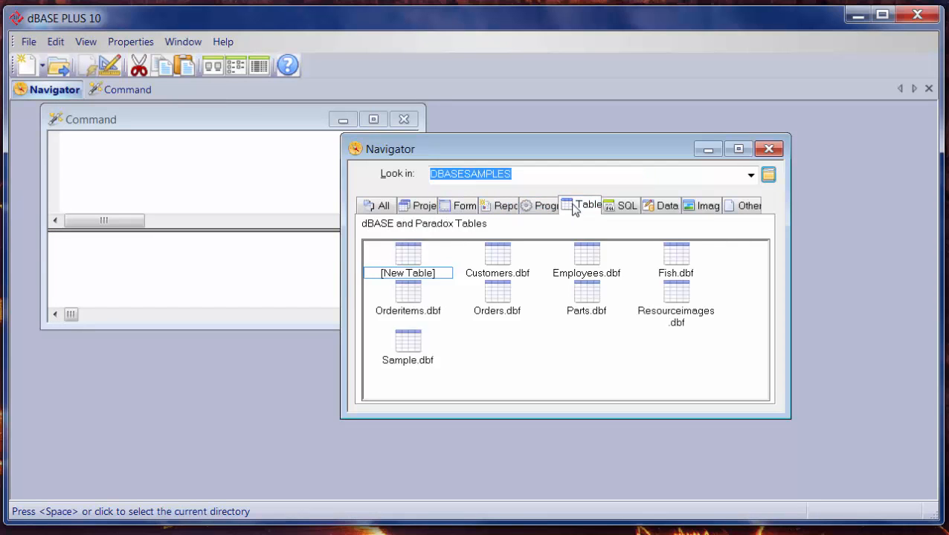
pyautogui.click(608, 208)
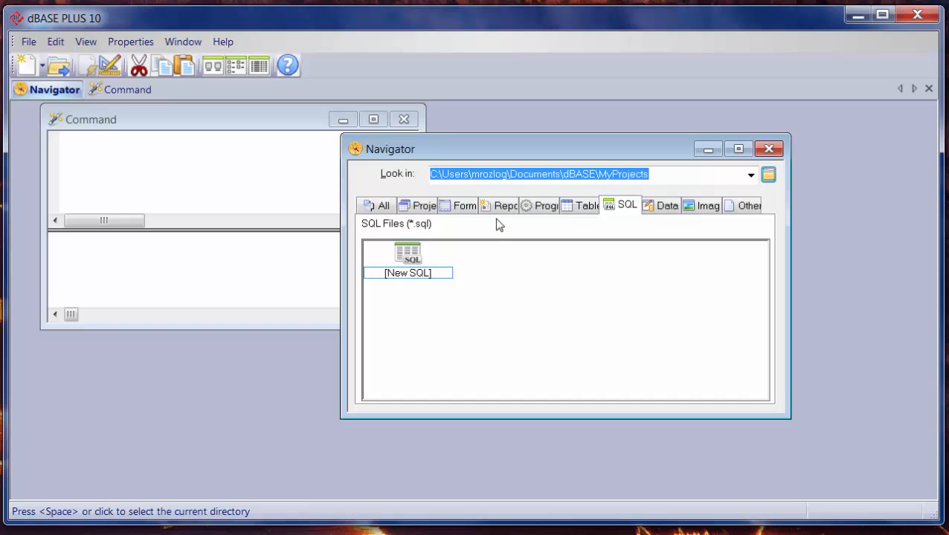
# - Create a new form manually with the Designer and move its design window toward the middle of the workspace
pyautogui.click(460, 212)
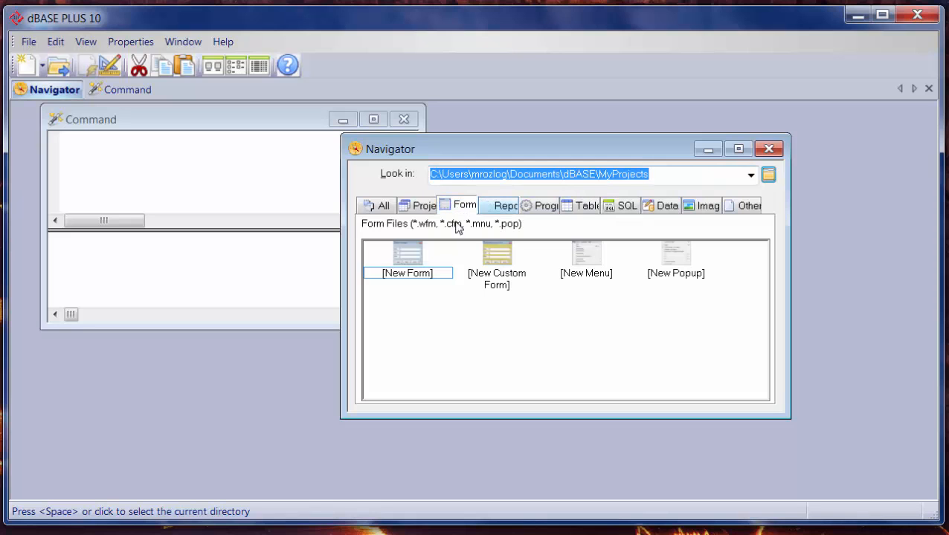
pyautogui.click(414, 272)
pyautogui.doubleClick(414, 271)
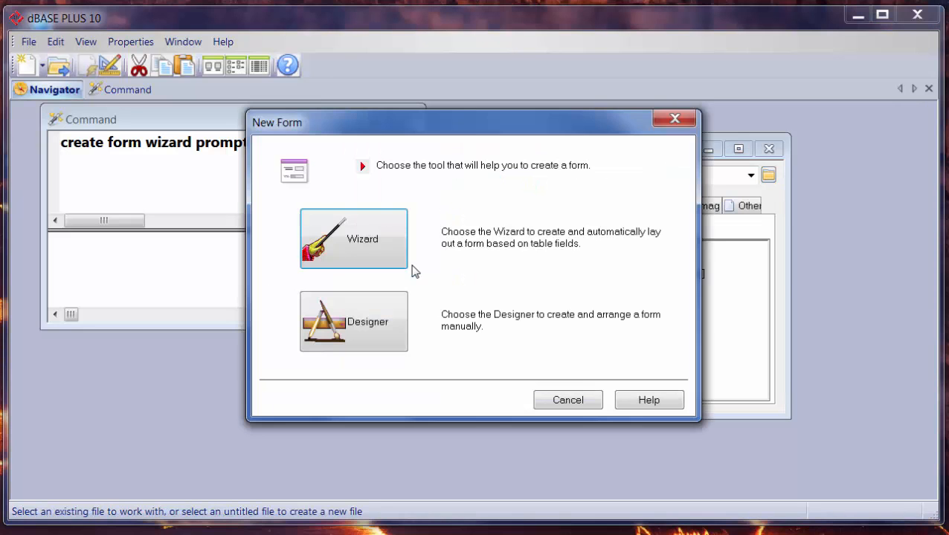
pyautogui.click(383, 329)
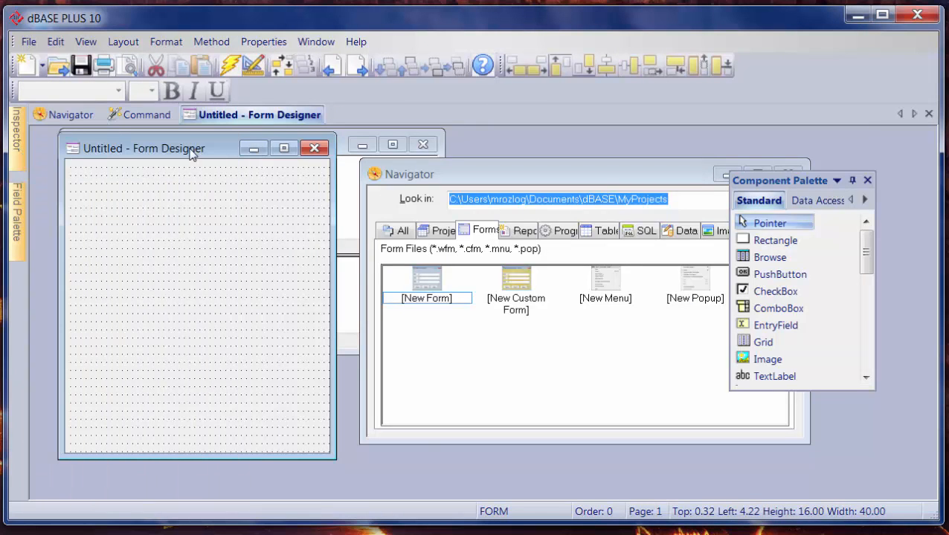
pyautogui.moveTo(169, 153); pyautogui.dragTo(298, 150)
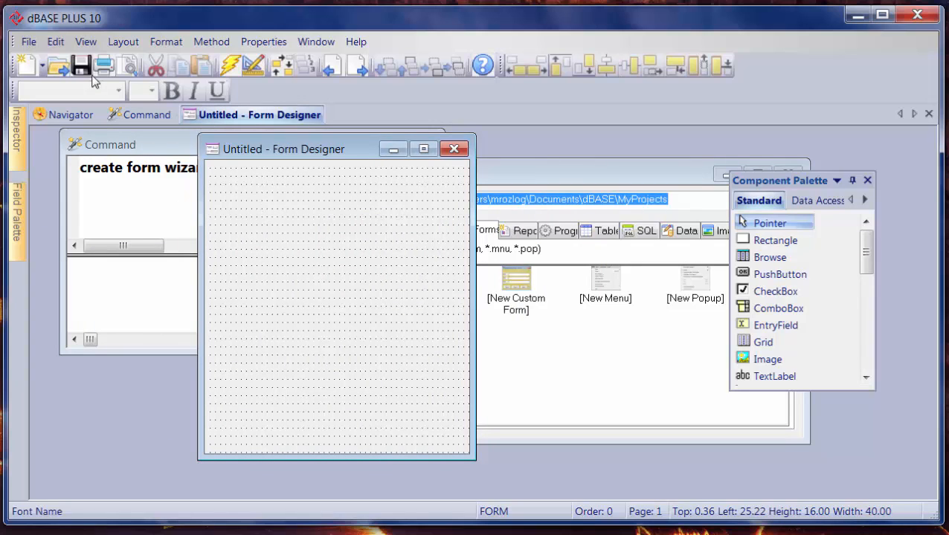
# - Save the untitled form as tempform in the MyProjects folder
pyautogui.click(30, 43)
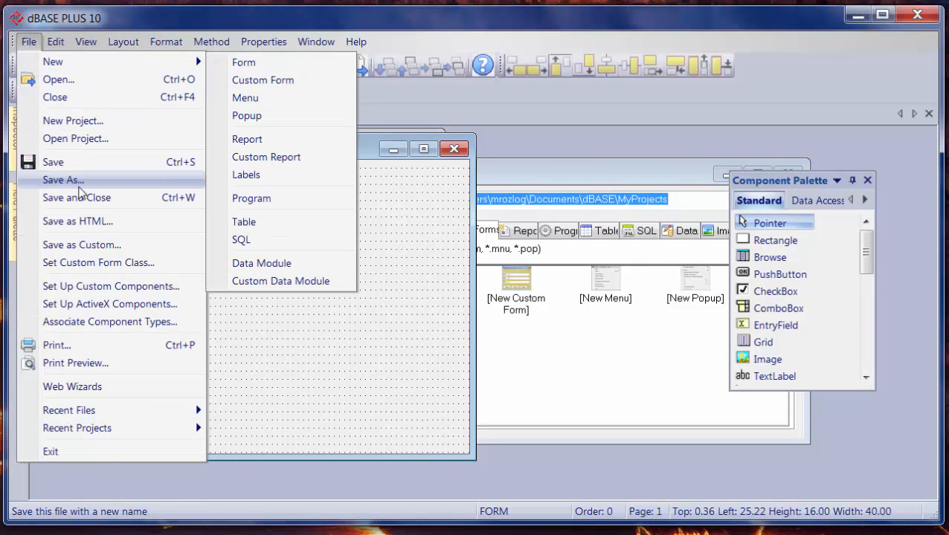
pyautogui.click(68, 180)
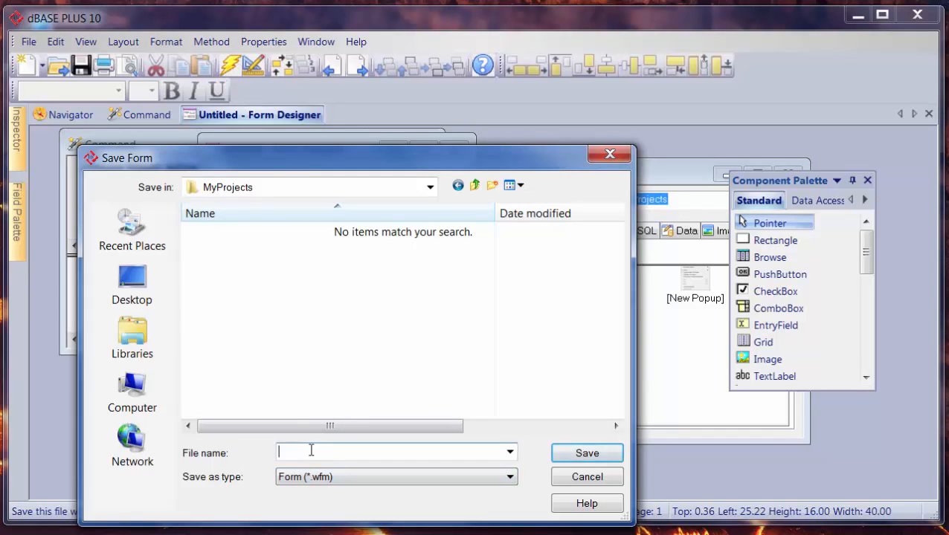
pyautogui.write('tempform')
pyautogui.click(586, 454)
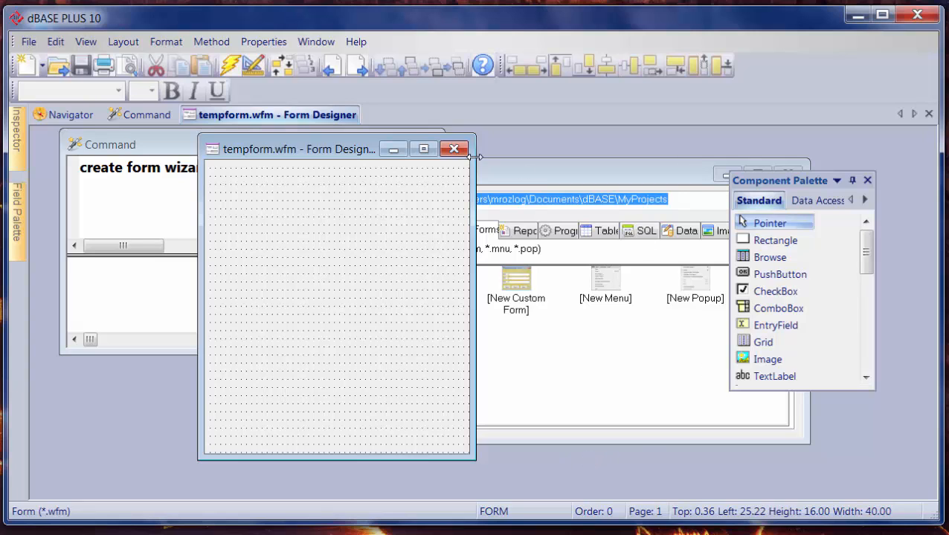
# - Close the tempform.wfm form and bring the Navigator window to the front
pyautogui.click(25, 43)
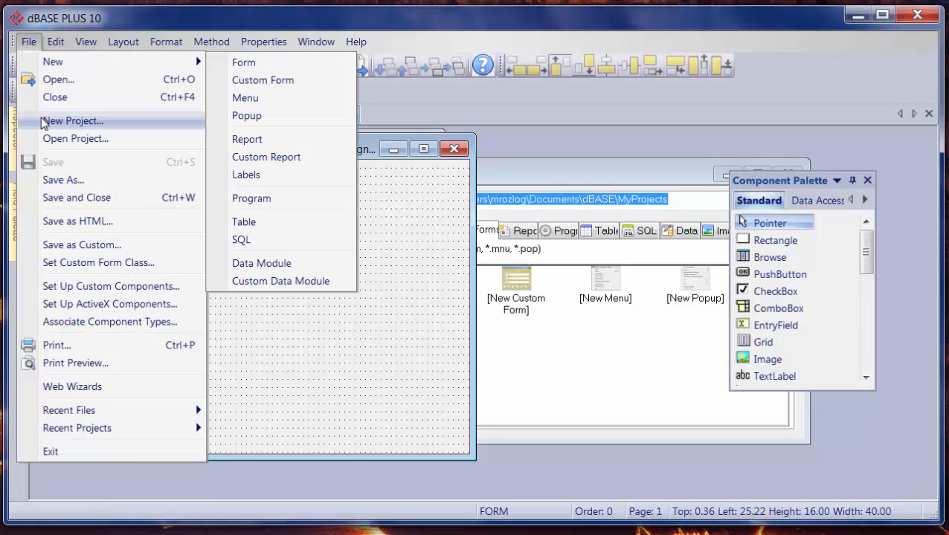
pyautogui.click(55, 101)
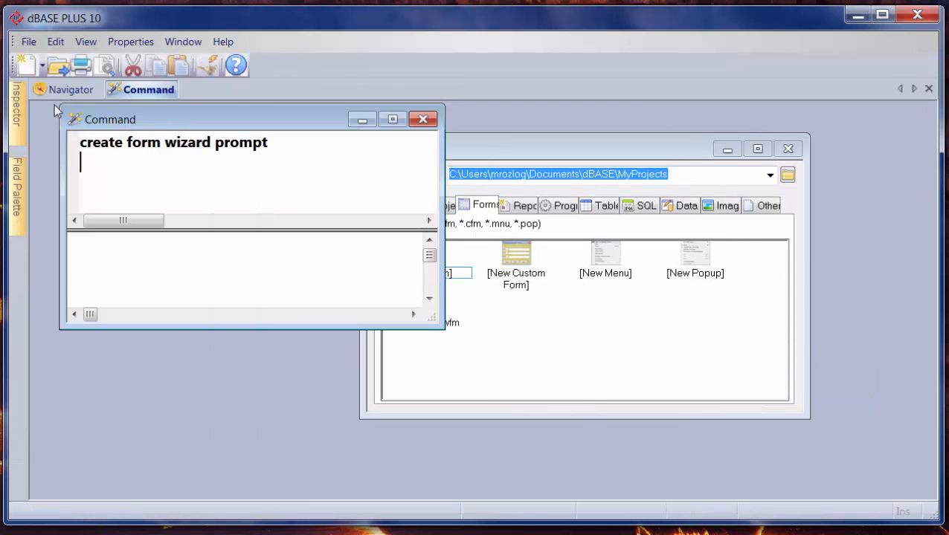
pyautogui.click(533, 146)
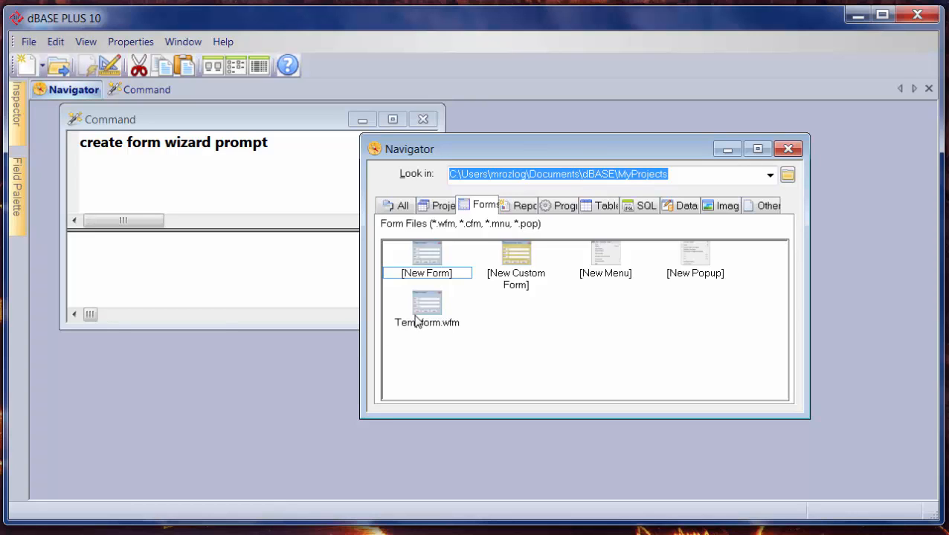
# - Examine the full list of all dBASE files and tables in the Navigator
pyautogui.click(403, 206)
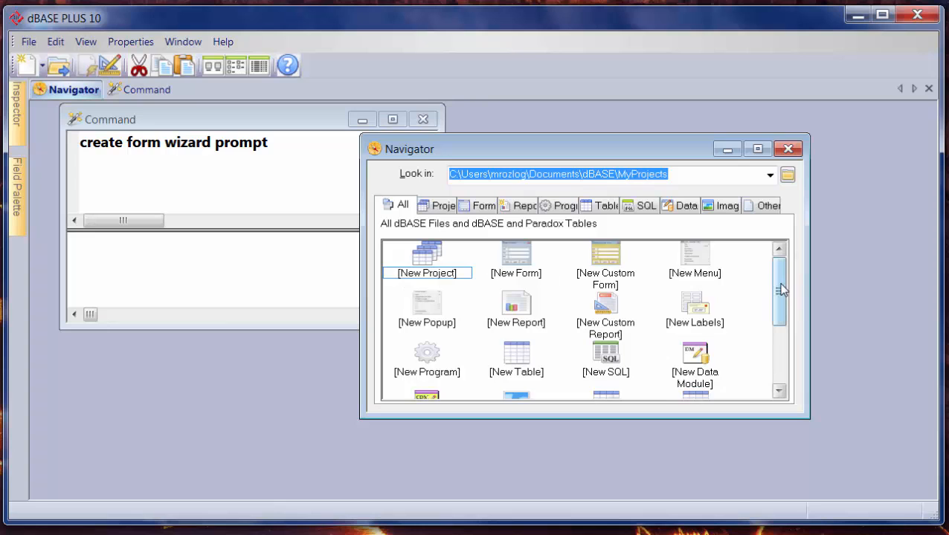
pyautogui.moveTo(780, 288); pyautogui.dragTo(780, 349)
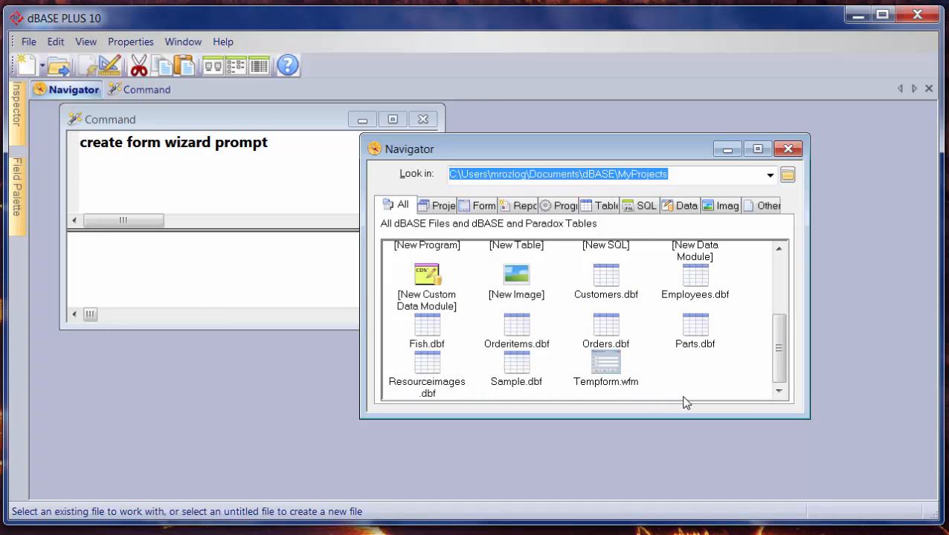
pyautogui.moveTo(779, 348); pyautogui.dragTo(766, 282)
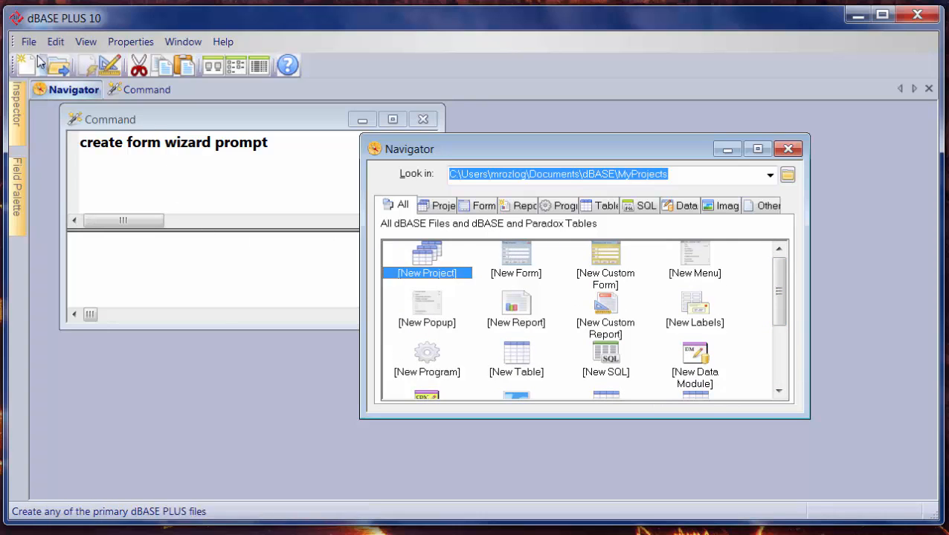
# - Exit dBASE PLUS 10
pyautogui.click(28, 42)
pyautogui.click(74, 290)
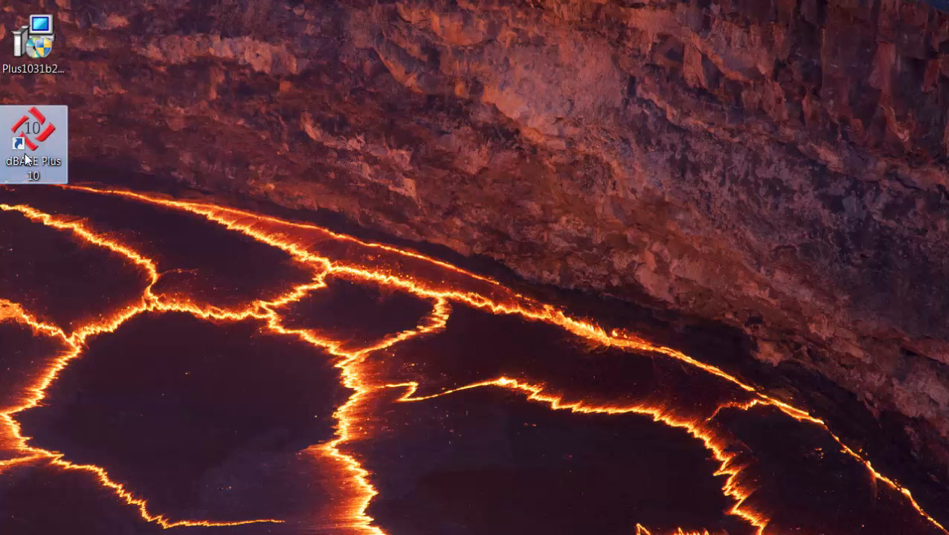
# - Launch dBASE Plus 10 and view the form files in the C:\ProgramData\dBASE\Plus10\Samples folder
pyautogui.doubleClick(24, 158)
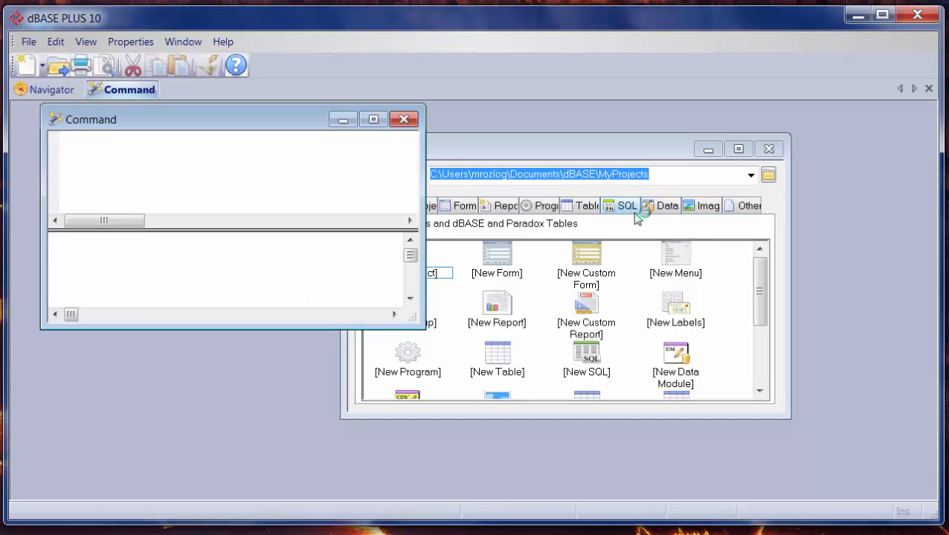
pyautogui.click(751, 176)
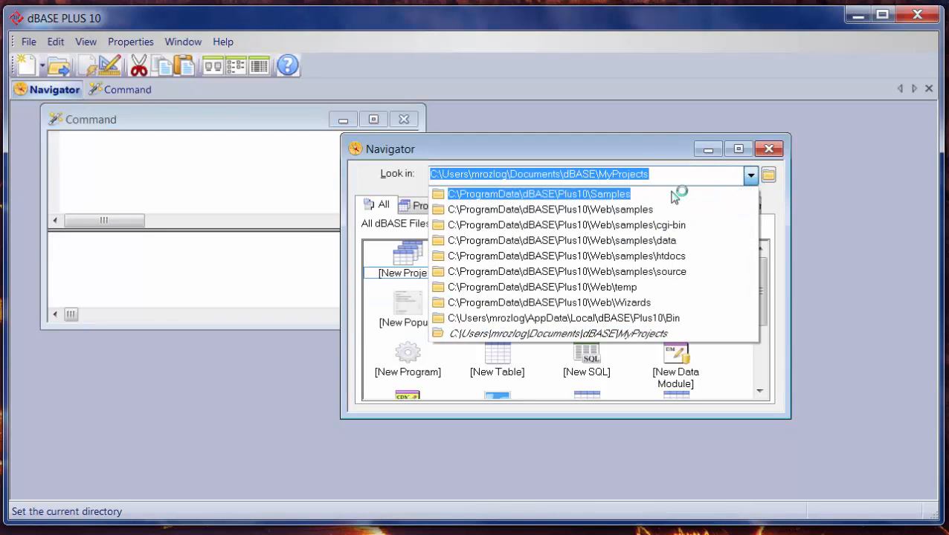
pyautogui.click(646, 195)
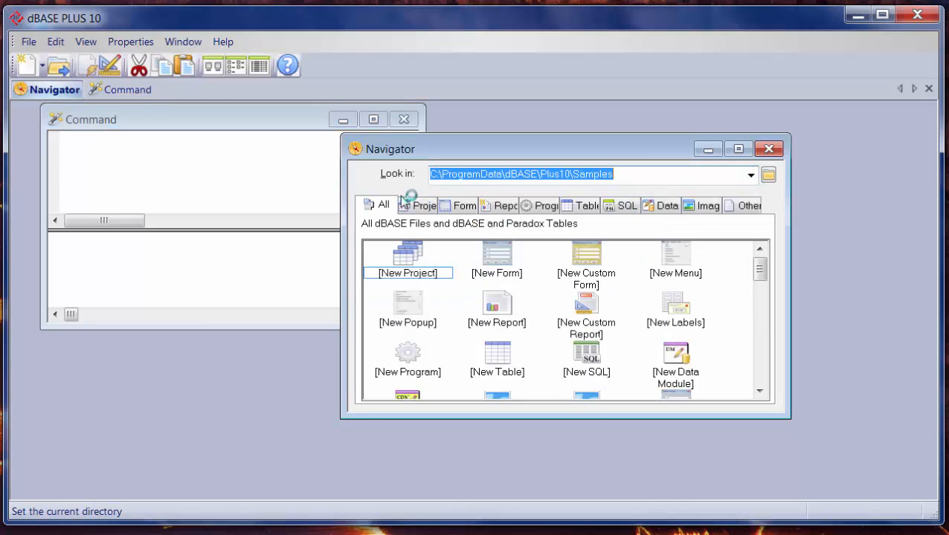
pyautogui.click(457, 210)
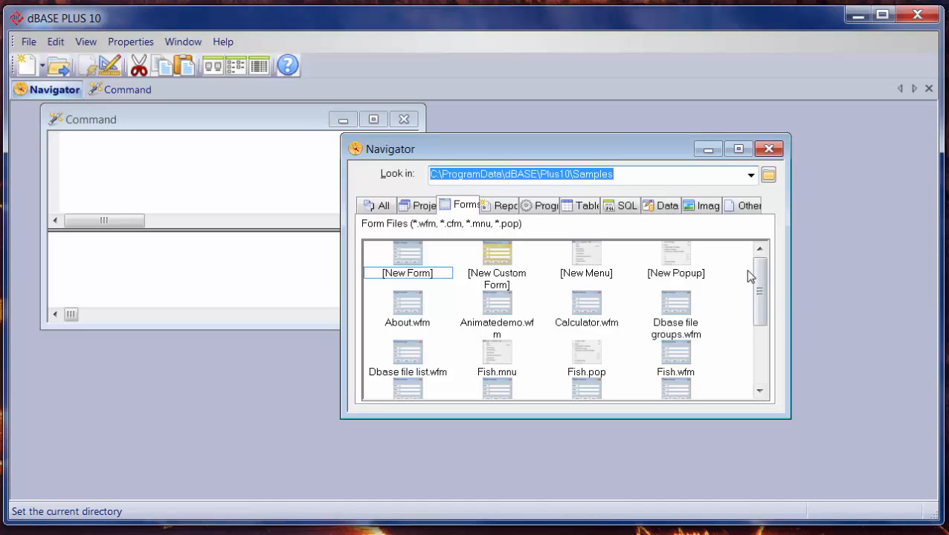
pyautogui.scroll(-5, 749, 275)
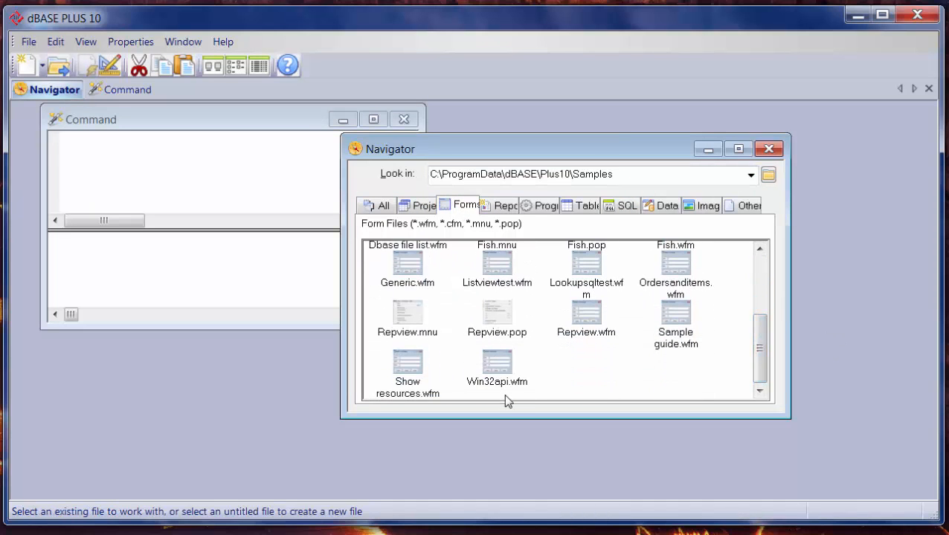
# - Switch the Navigator to the MyProjects folder for both forms and tables, ending on its table files
pyautogui.click(750, 176)
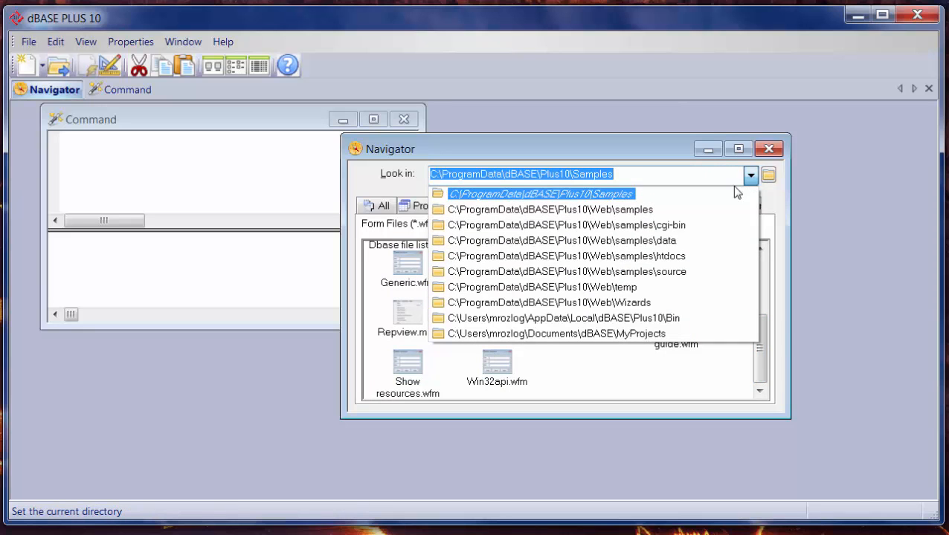
pyautogui.click(654, 335)
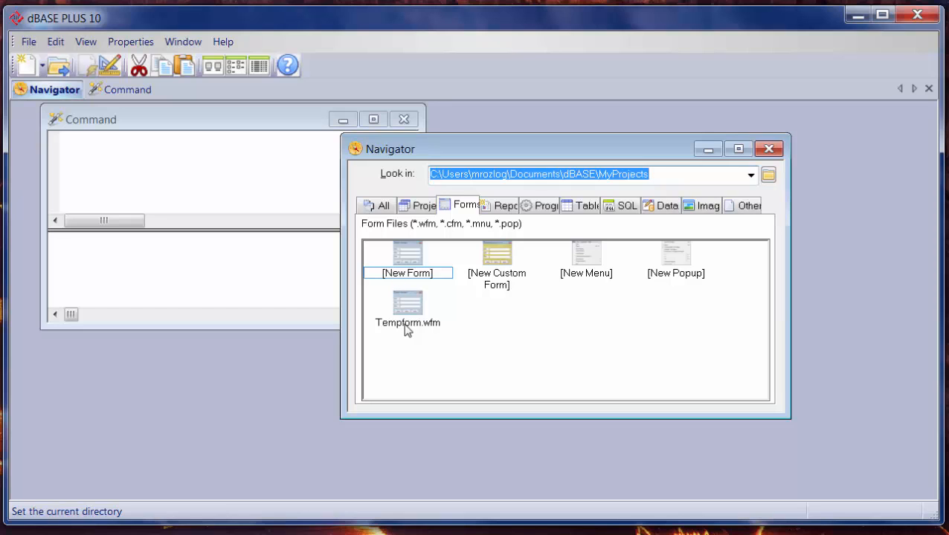
pyautogui.click(580, 207)
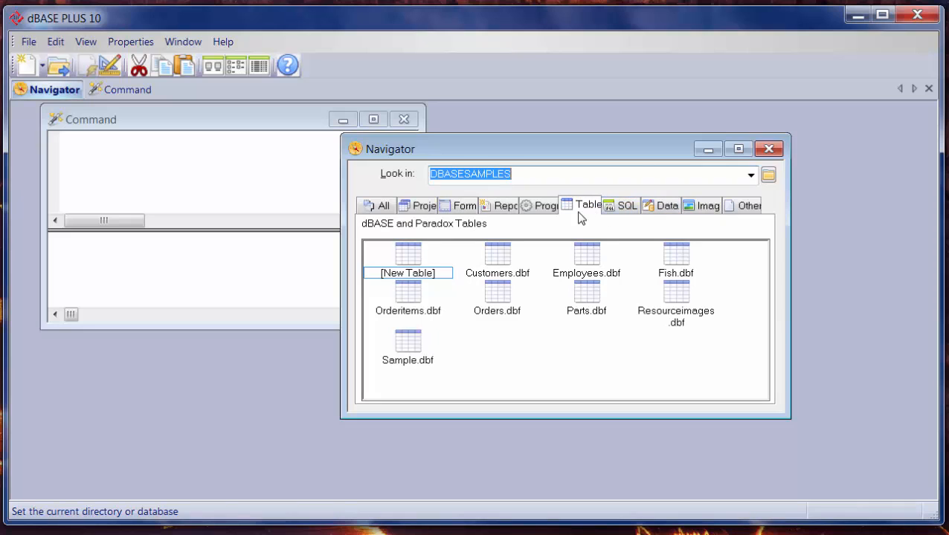
pyautogui.click(751, 176)
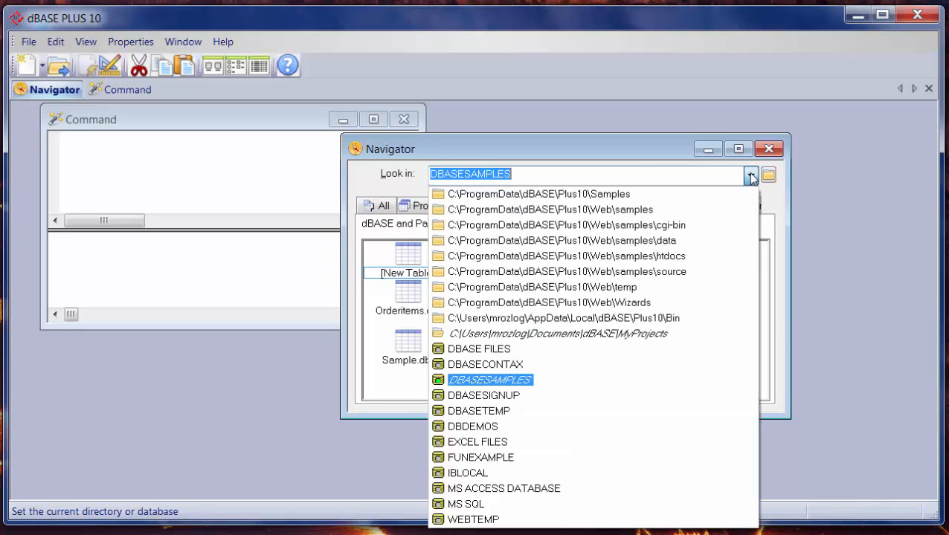
pyautogui.click(611, 334)
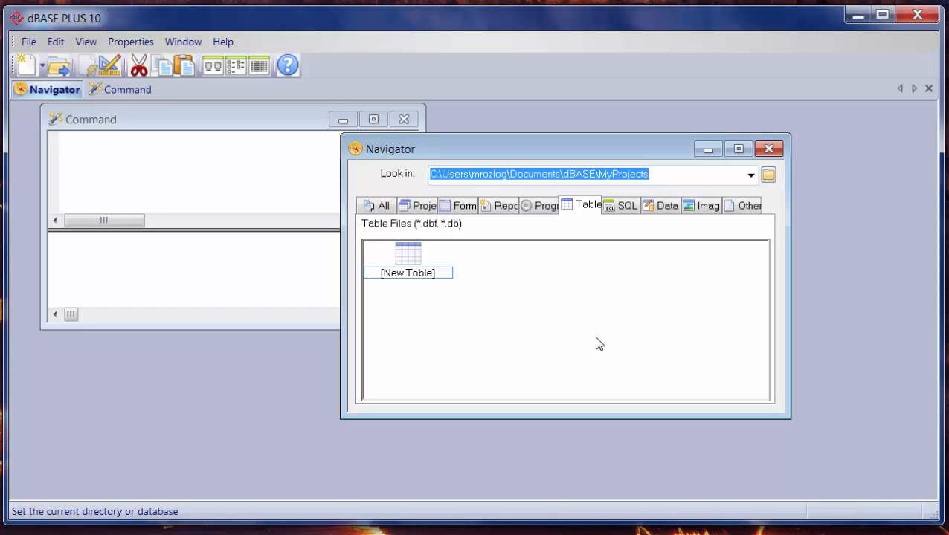
# - Start a new table in the Table Designer and define its first field as mykey with type AutoIncrement
pyautogui.click(409, 254)
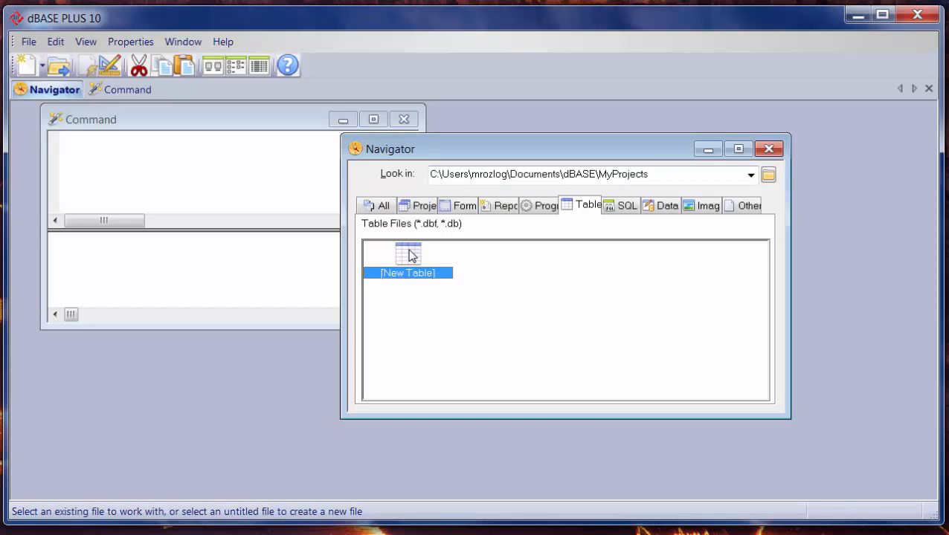
pyautogui.doubleClick(410, 253)
pyautogui.click(392, 306)
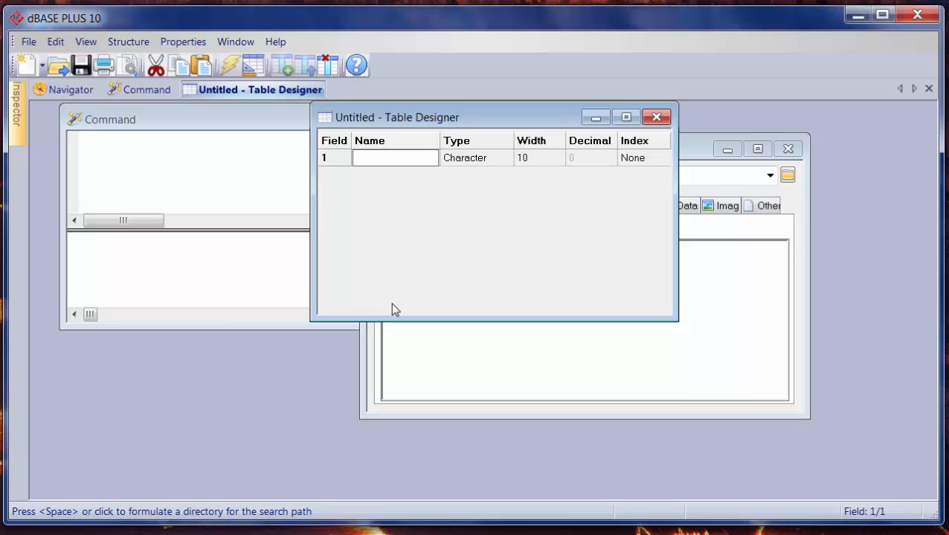
pyautogui.write('myk')
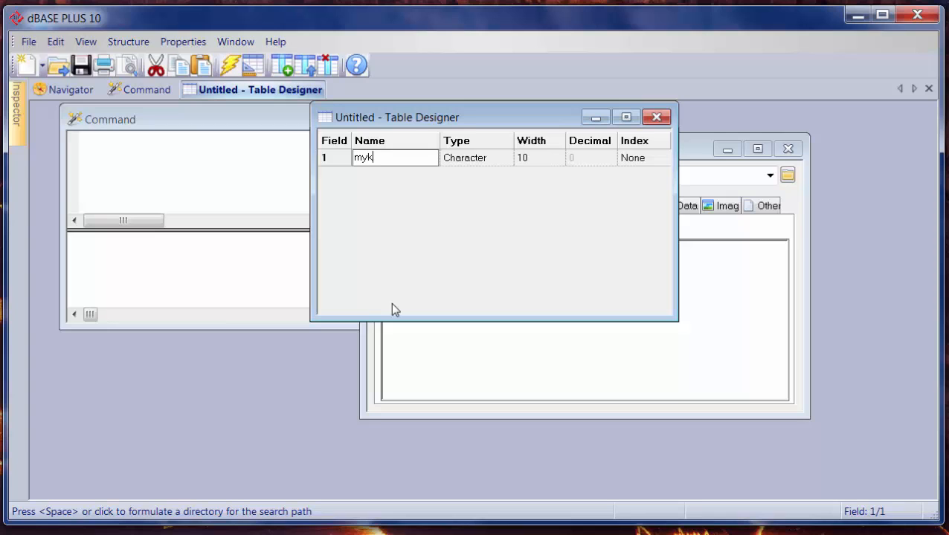
pyautogui.write('ey')
pyautogui.click(471, 165)
pyautogui.click(504, 159)
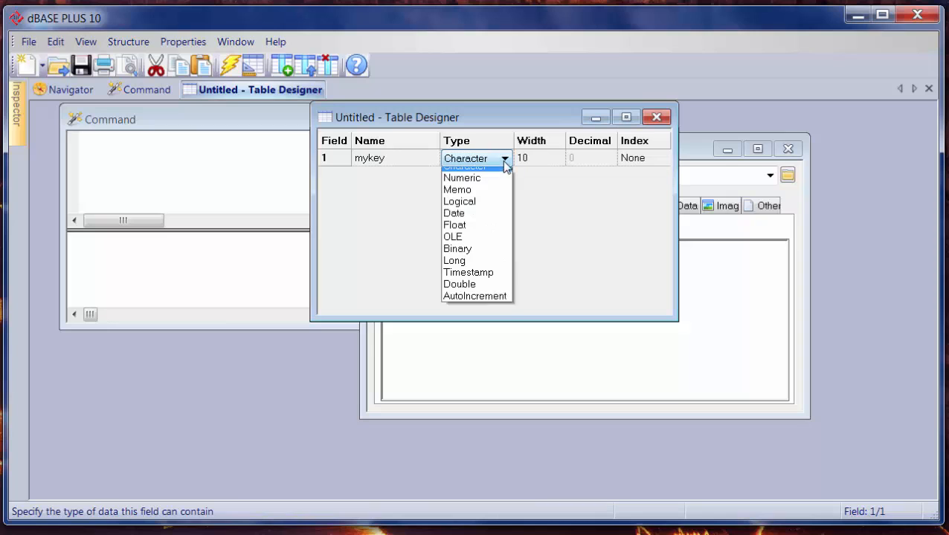
pyautogui.click(479, 304)
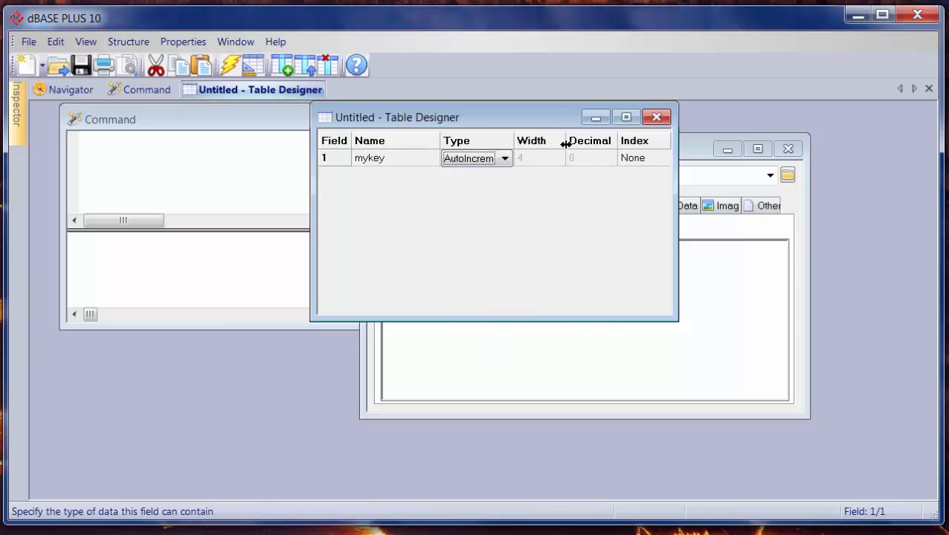
# - Add a second field named myvalue to the table structure
pyautogui.press('Tab')
pyautogui.press('Tab')
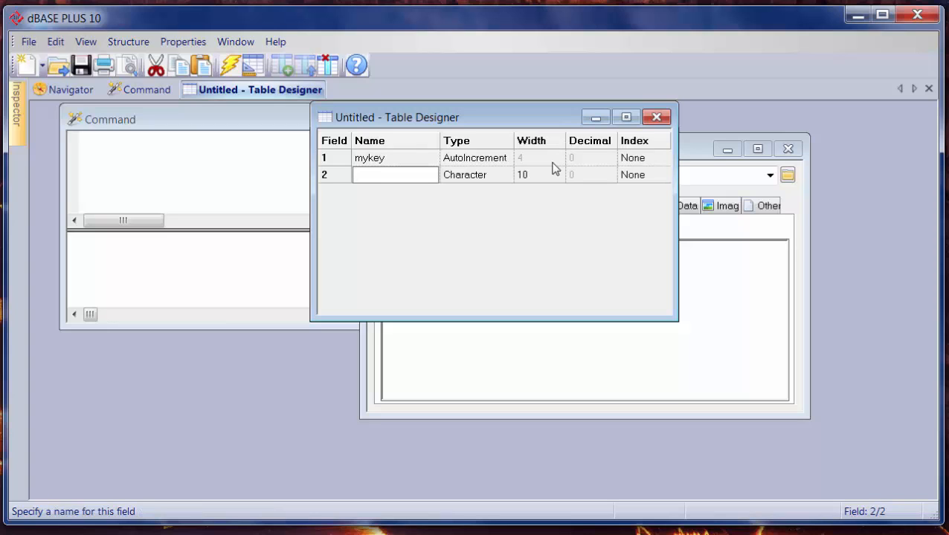
pyautogui.write('myvalue')
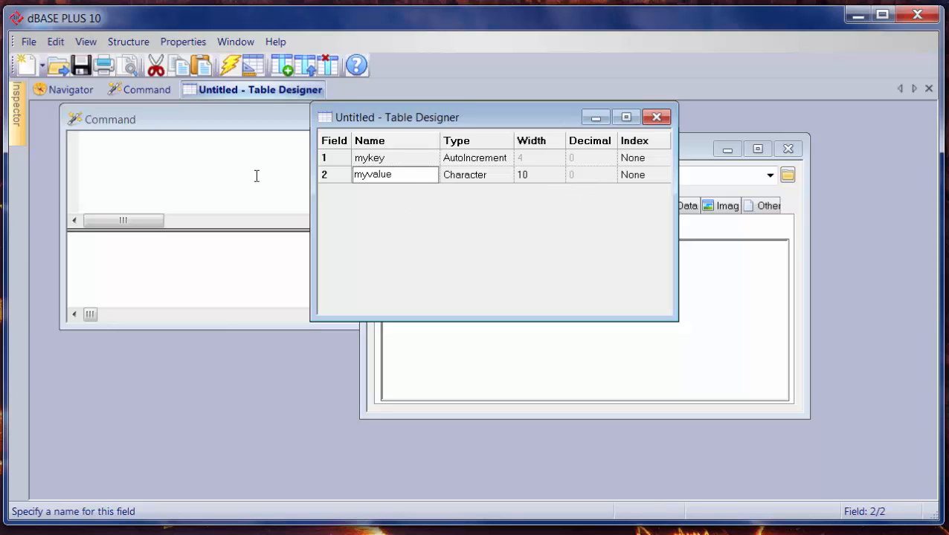
# - Save the table as MySimpleTable in the MyProjects folder as a dBASE table
pyautogui.click(81, 75)
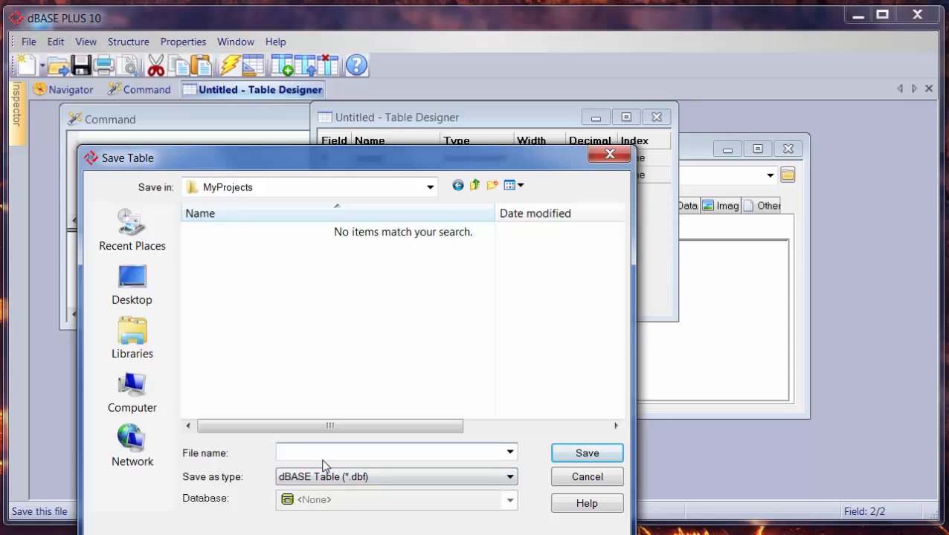
pyautogui.write('MySimpleTable')
pyautogui.click(608, 457)
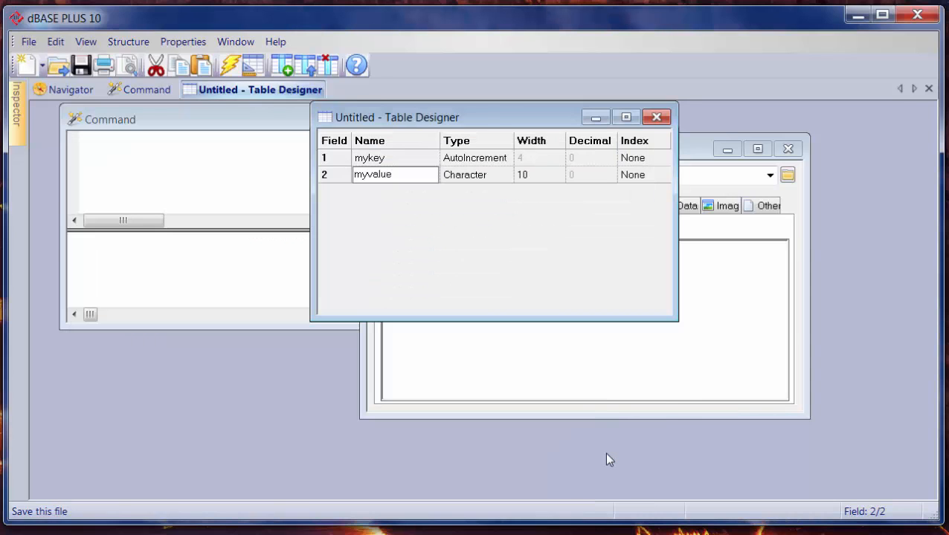
# - Run MySimpleTable and add a first row with a person's first name in the myvalue field
pyautogui.click(232, 68)
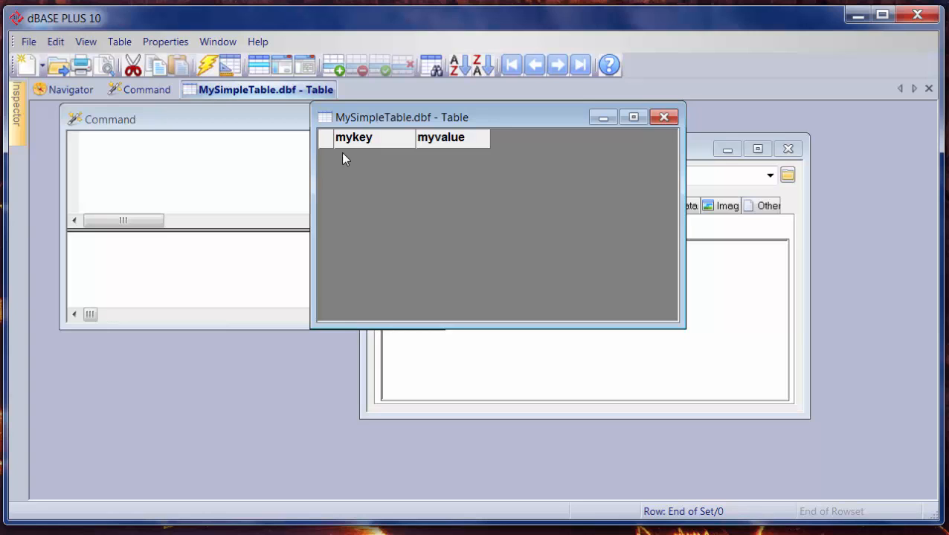
pyautogui.click(338, 72)
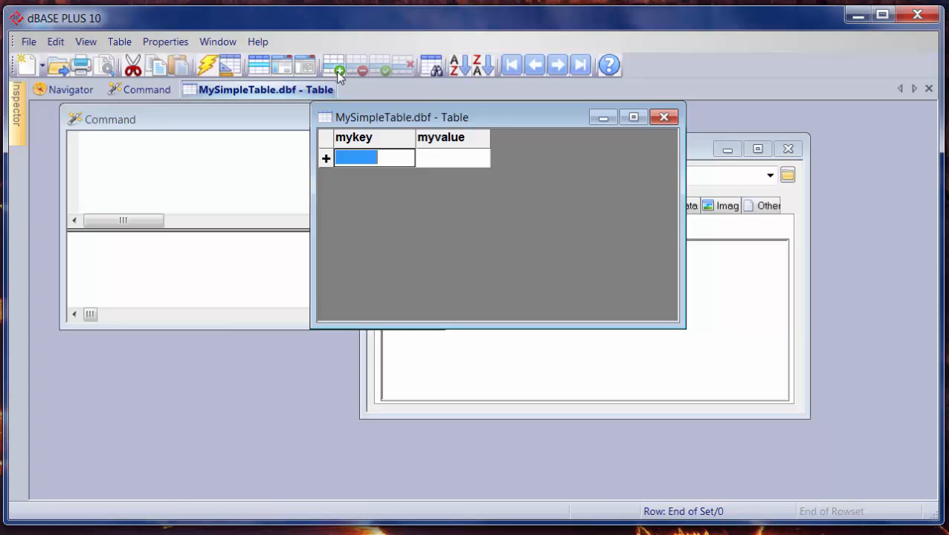
pyautogui.press('Tab')
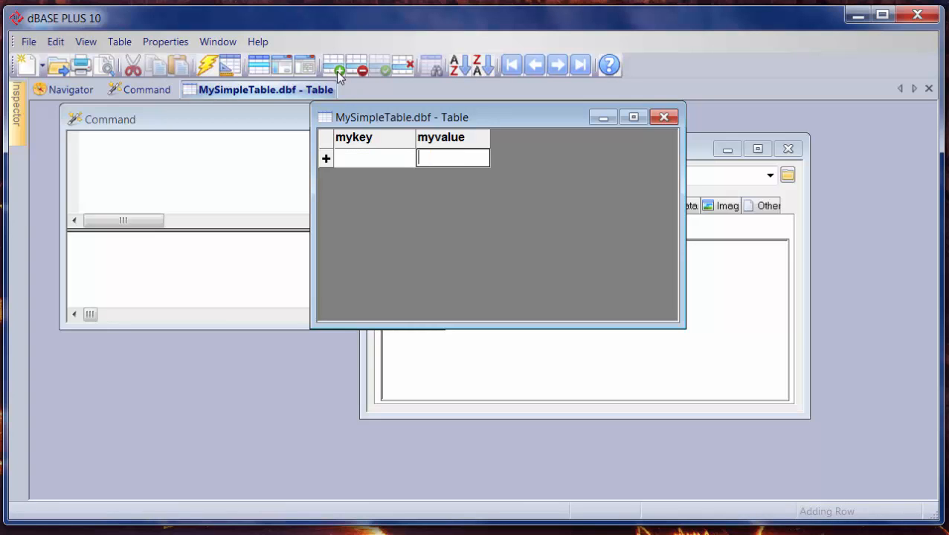
pyautogui.write('Mike')
pyautogui.press('Tab')
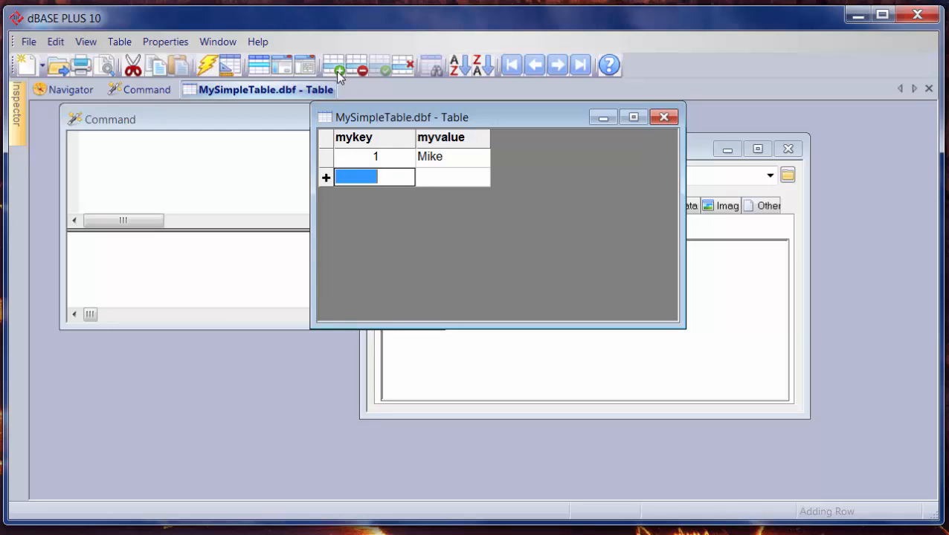
# - Enter first names in the myvalue field of the second and third rows and append another blank row
pyautogui.press('Tab')
pyautogui.write('s')
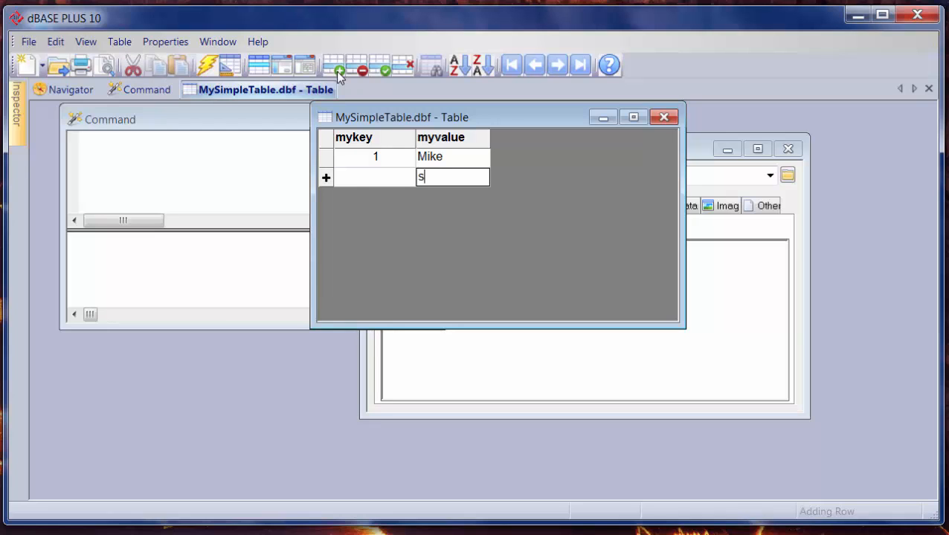
pyautogui.write('teve')
pyautogui.click(338, 72)
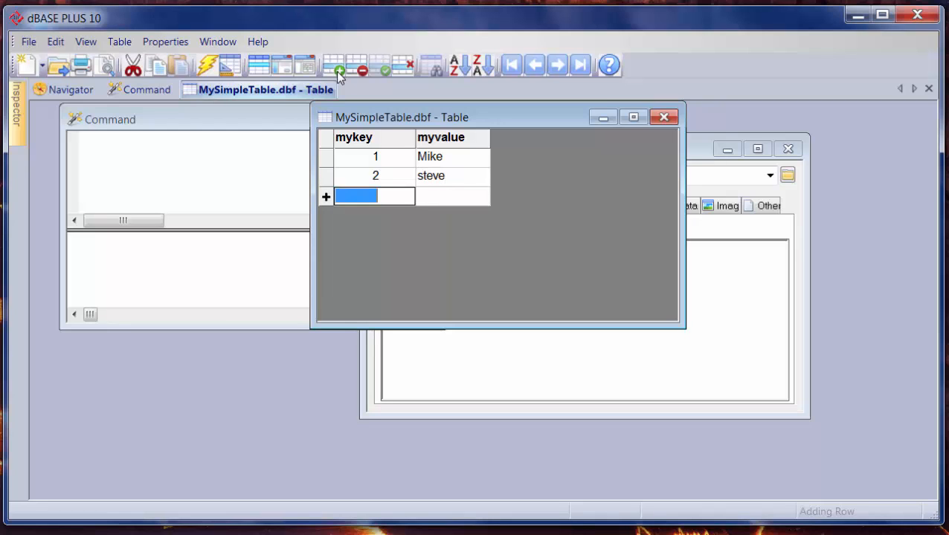
pyautogui.press('Tab')
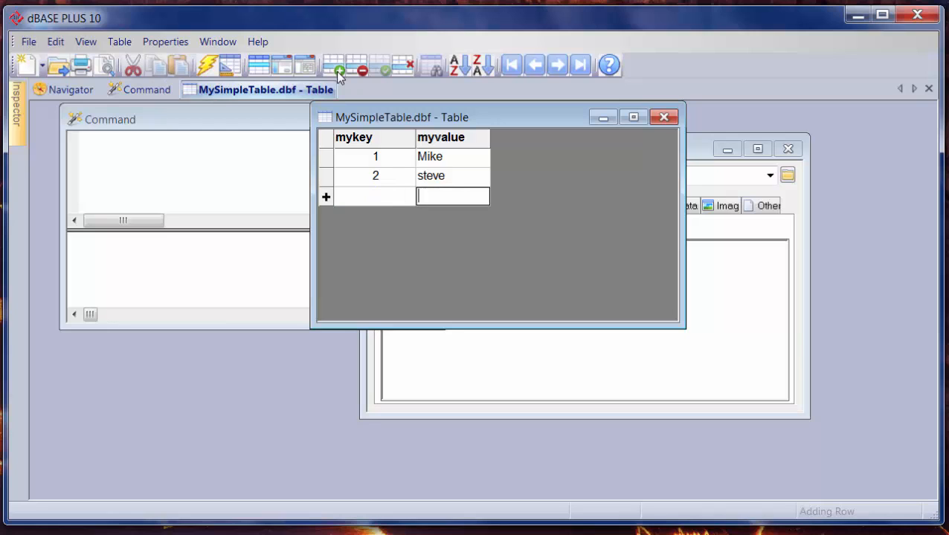
pyautogui.write('bob')
pyautogui.click(338, 73)
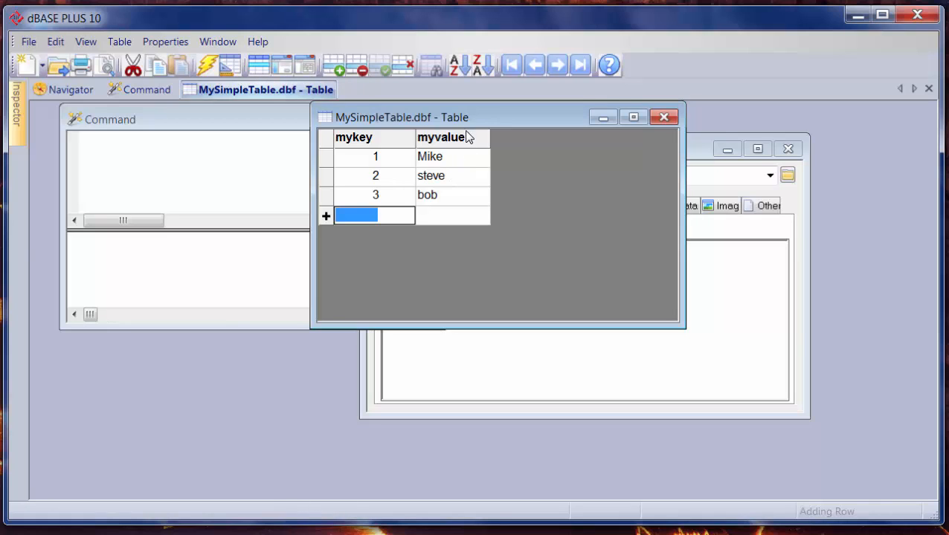
# - Show the table one row at a time in two columns, enter a first name in myvalue and save the row
pyautogui.click(281, 65)
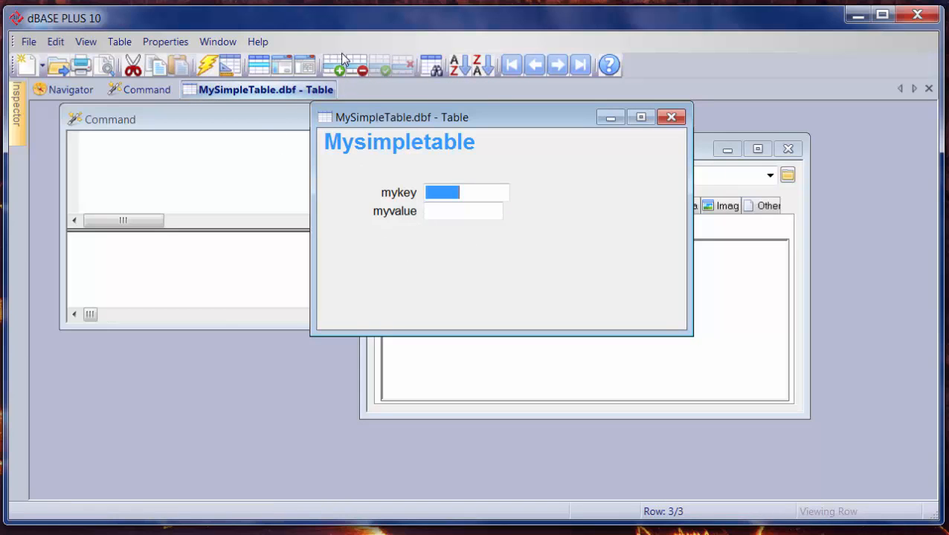
pyautogui.click(438, 211)
pyautogui.write('Leigh')
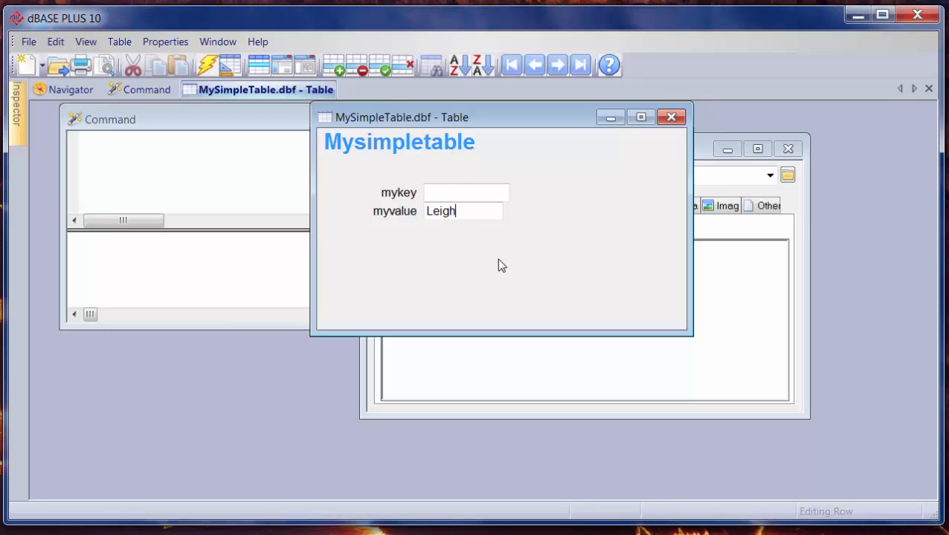
pyautogui.click(383, 72)
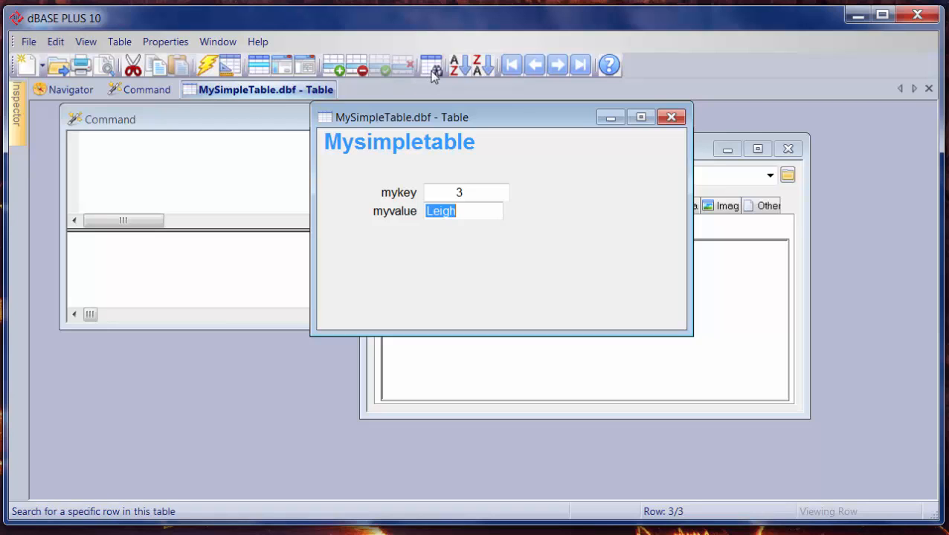
# - Browse the table back to its first row and forward again to its last row
pyautogui.click(535, 65)
pyautogui.click(536, 66)
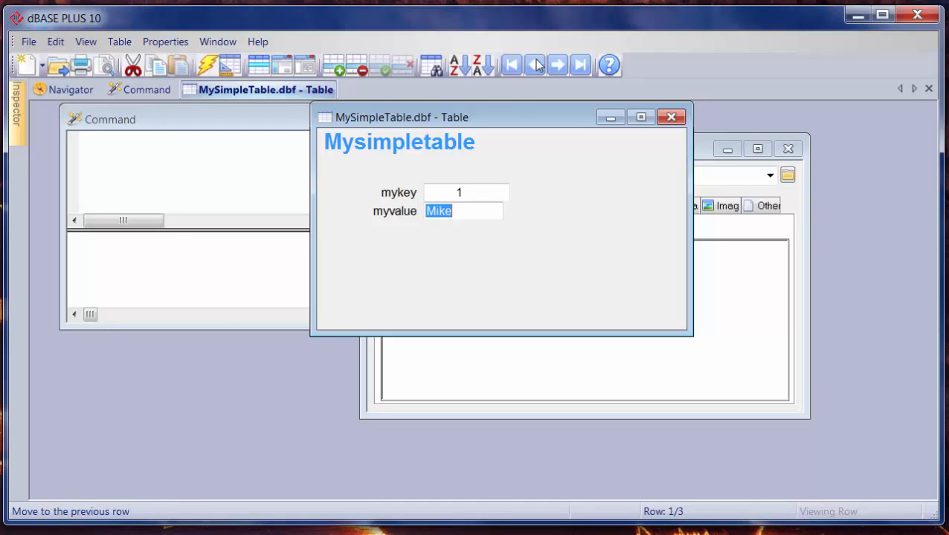
pyautogui.click(557, 65)
pyautogui.click(557, 65)
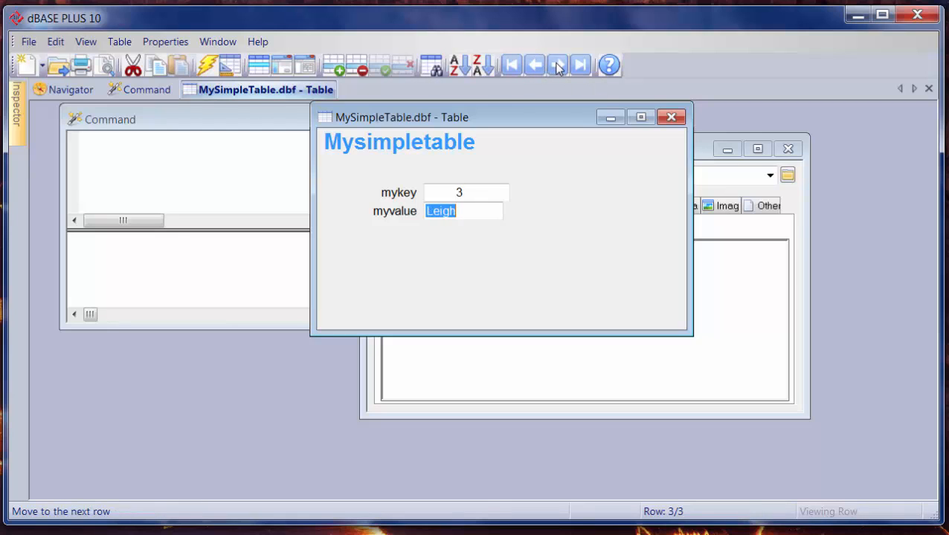
# - View the last row in the other single-row layout, return to the two-column layout, and close the table
pyautogui.click(306, 68)
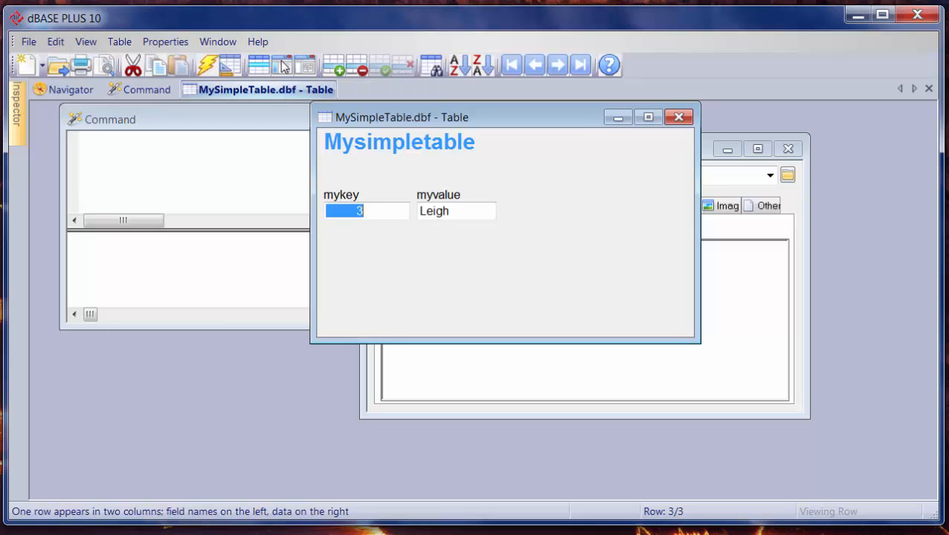
pyautogui.click(283, 67)
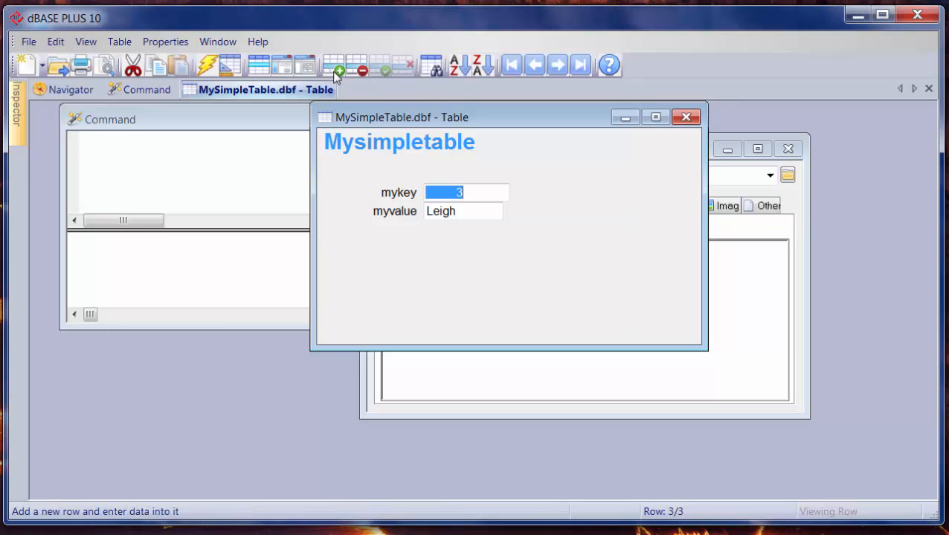
pyautogui.click(681, 119)
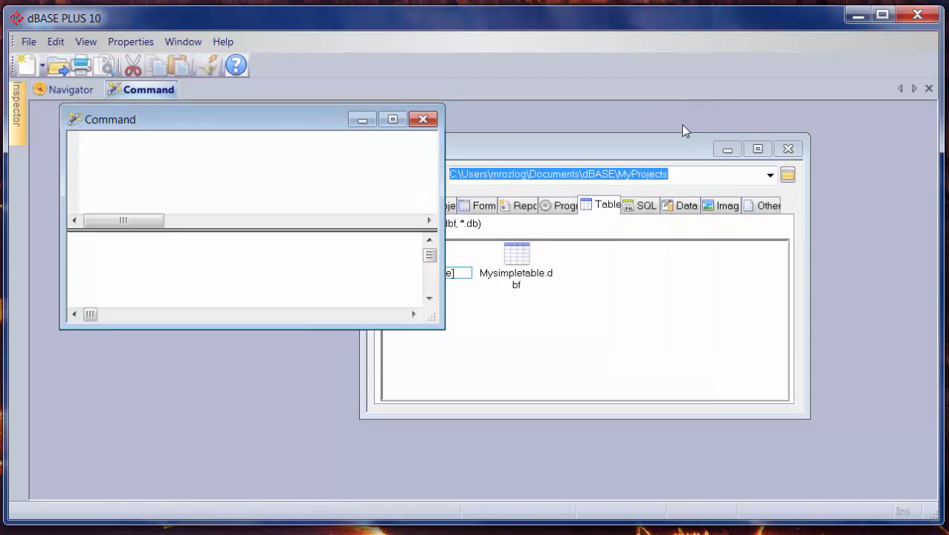
# - Open Mysimpletable.dbf, view its records in the grid layout and the form layout, and close the table
pyautogui.click(571, 155)
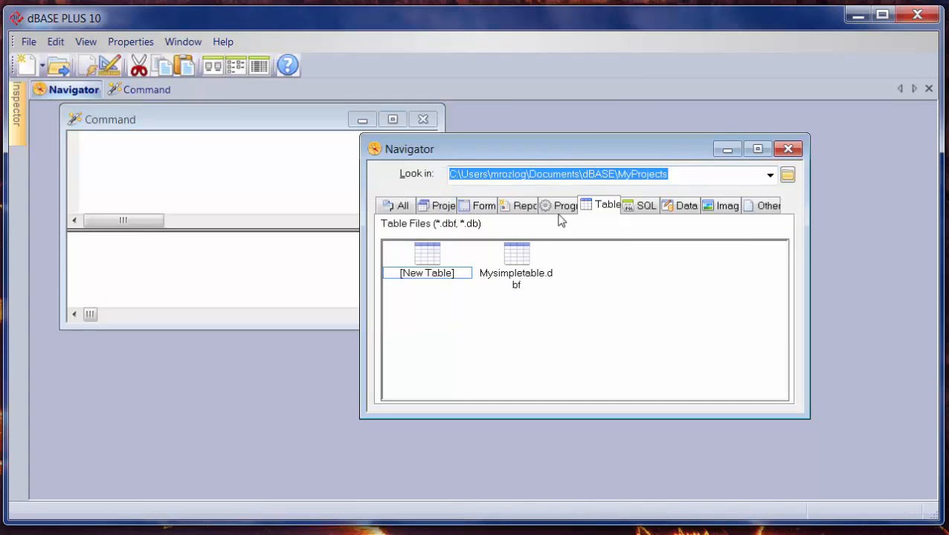
pyautogui.doubleClick(516, 274)
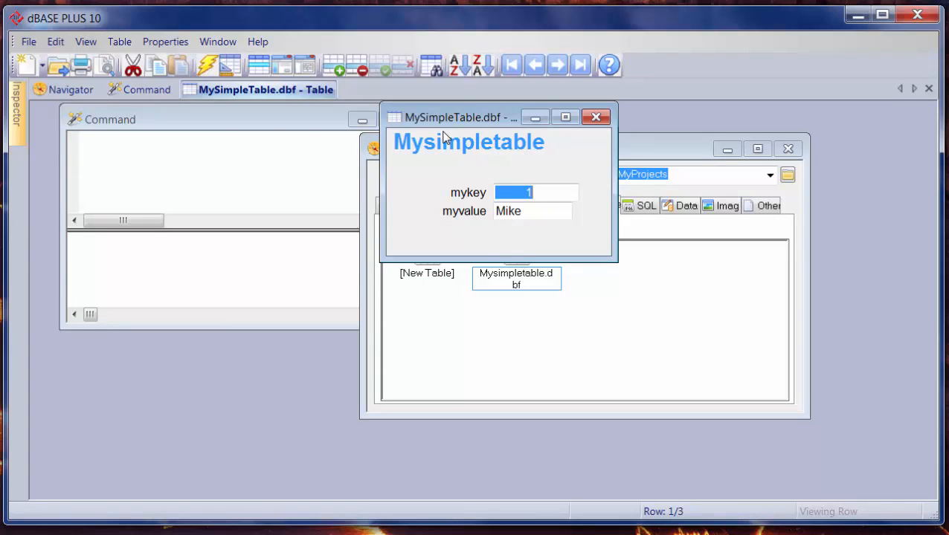
pyautogui.click(260, 67)
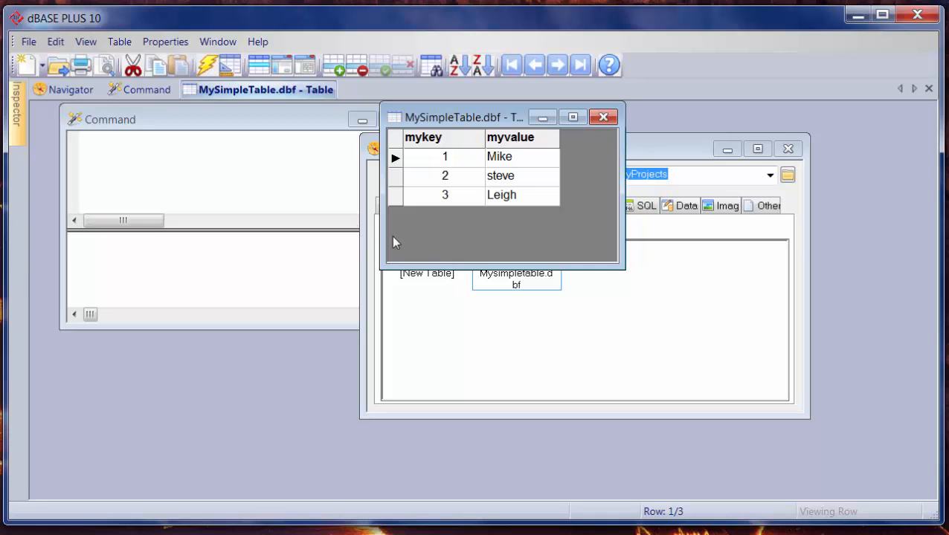
pyautogui.click(303, 69)
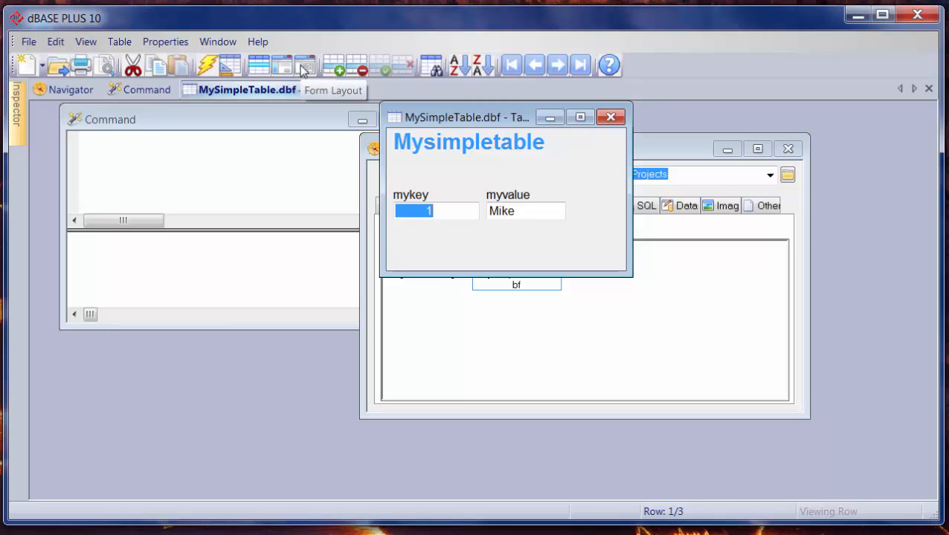
pyautogui.click(609, 118)
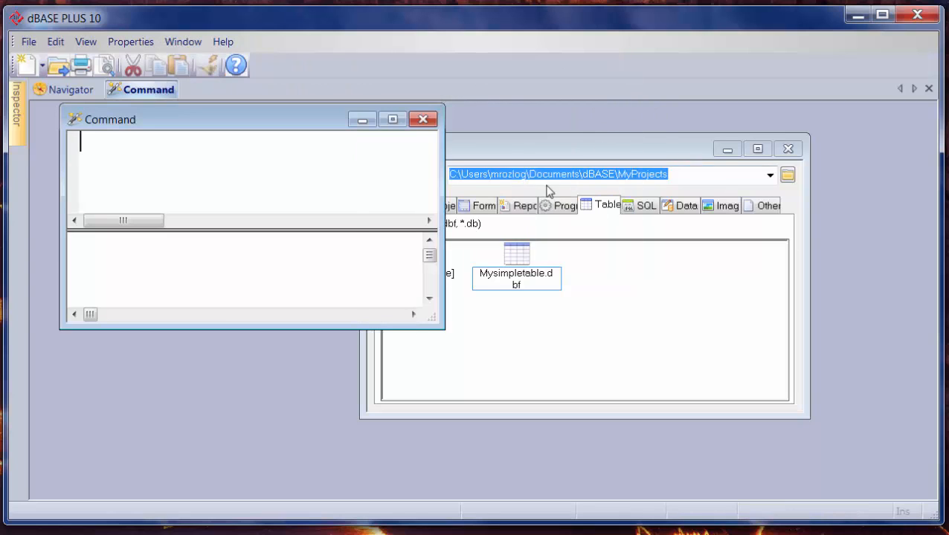
# - Run the saved Tempform.wfm form, move its window aside and close it
pyautogui.click(483, 208)
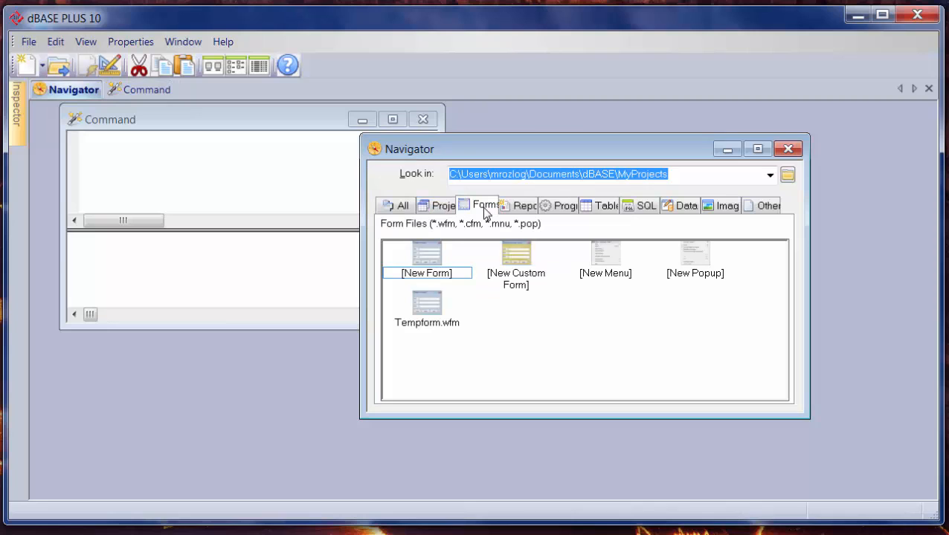
pyautogui.doubleClick(426, 304)
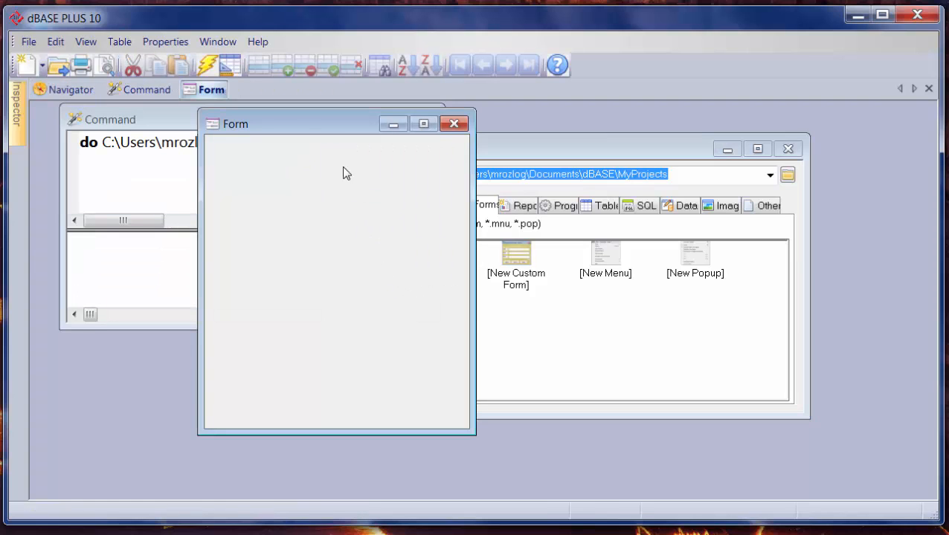
pyautogui.moveTo(306, 122); pyautogui.dragTo(391, 169)
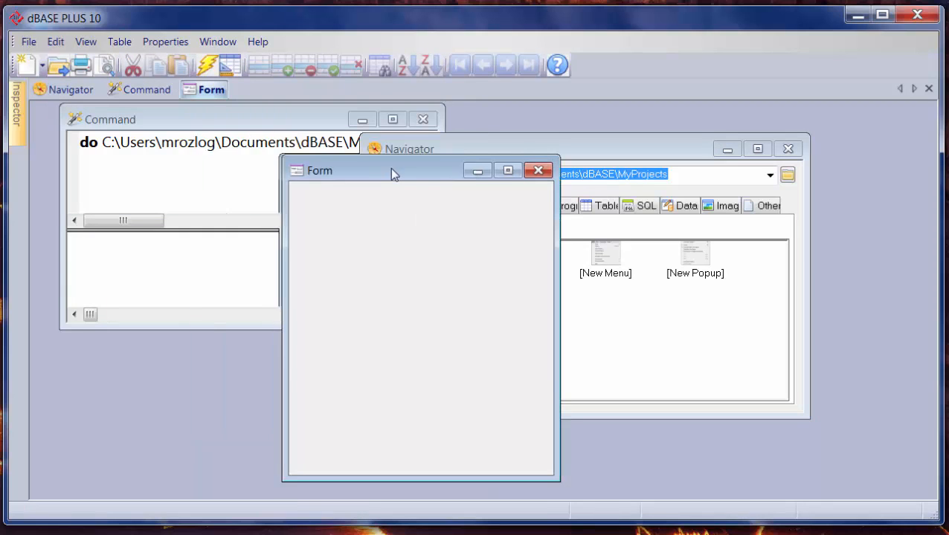
pyautogui.click(541, 174)
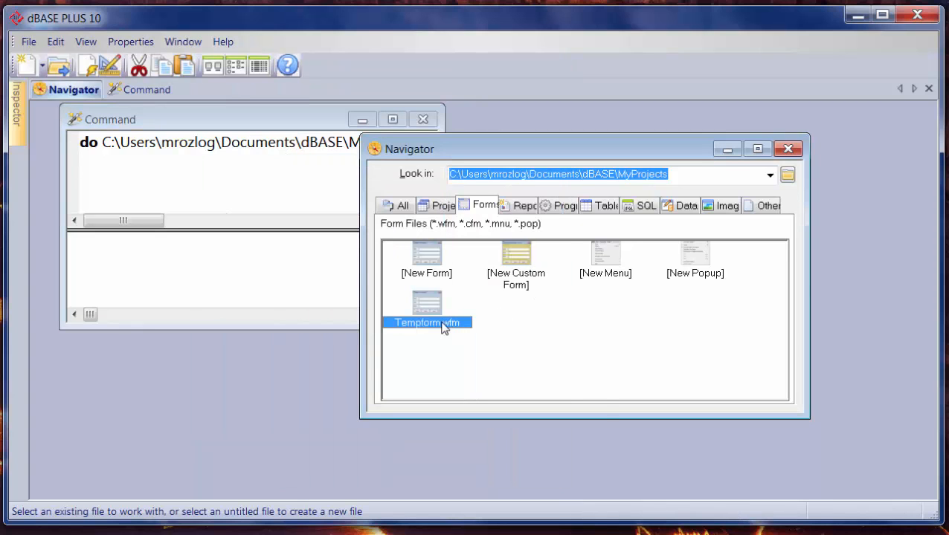
# - Open Tempform.wfm in the Form Designer and place Mysimpletable.dbf on the form as its data source
pyautogui.rightClick(425, 311)
pyautogui.click(432, 358)
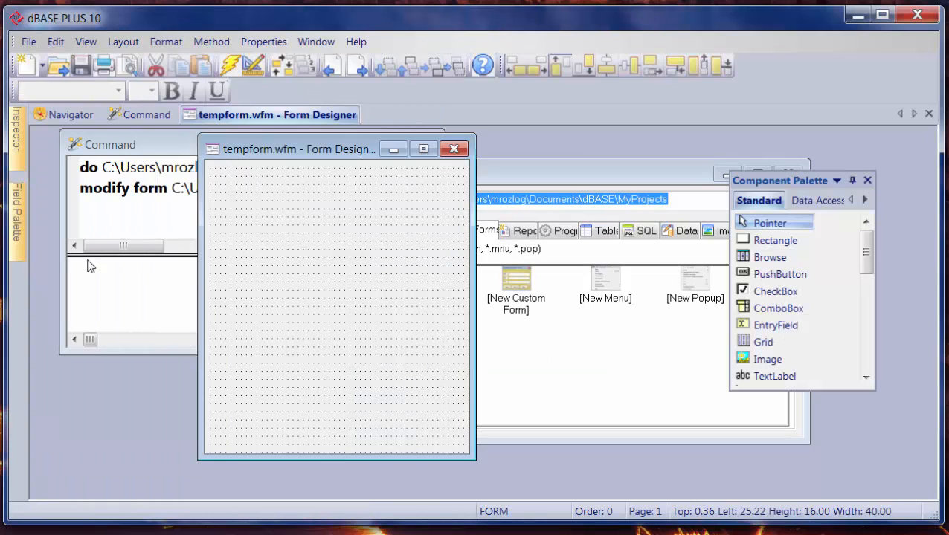
pyautogui.moveTo(22, 239)
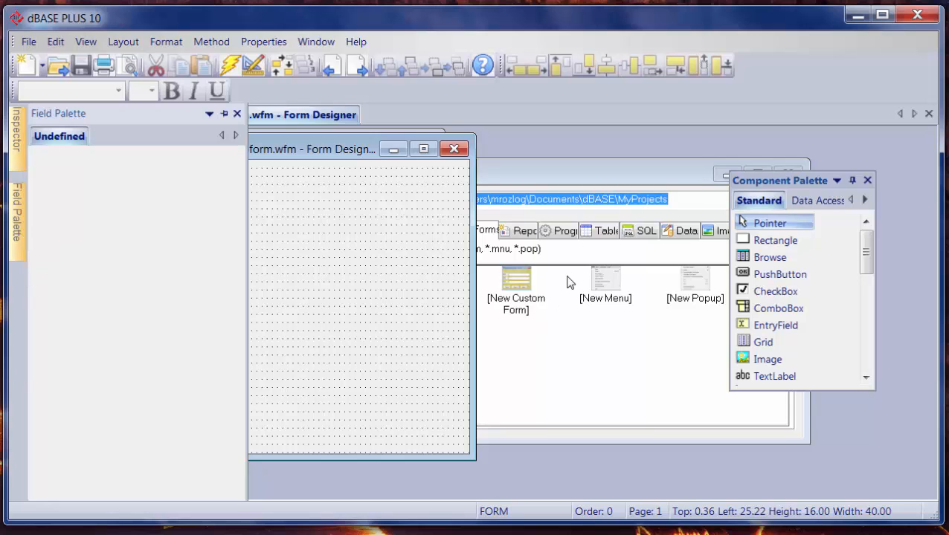
pyautogui.click(595, 231)
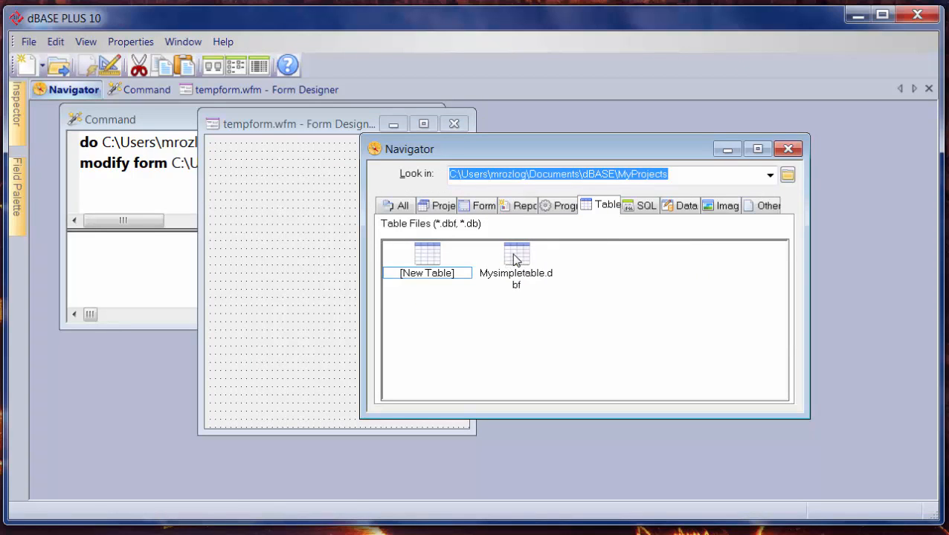
pyautogui.moveTo(514, 259); pyautogui.dragTo(217, 159)
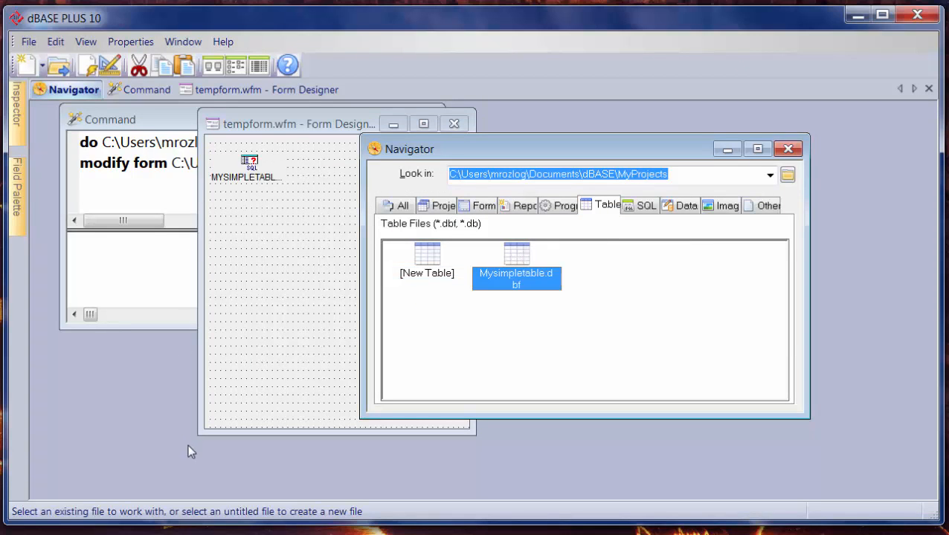
# - Place the table's myvalue field on the form below the query object and widen its entry field to about 34
pyautogui.click(18, 216)
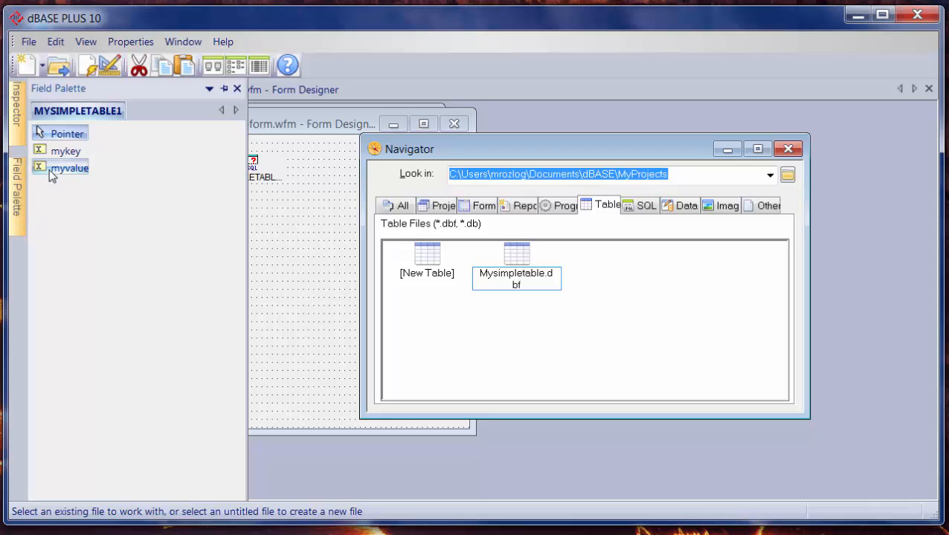
pyautogui.moveTo(52, 174); pyautogui.dragTo(250, 240)
pyautogui.moveTo(327, 305); pyautogui.dragTo(254, 265)
pyautogui.moveTo(316, 259); pyautogui.dragTo(464, 260)
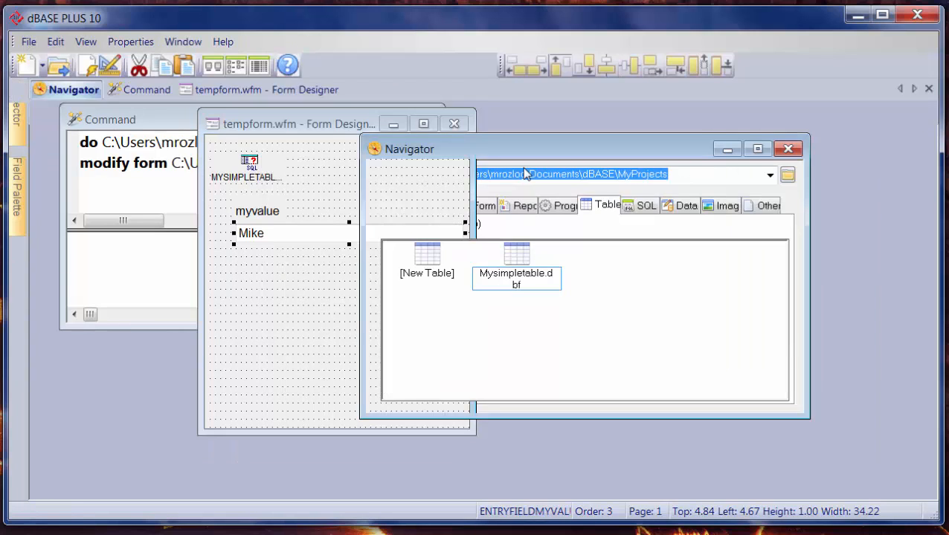
# - Run the tempform form and replace the first row's myvalue entry with a longer first name
pyautogui.click(525, 173)
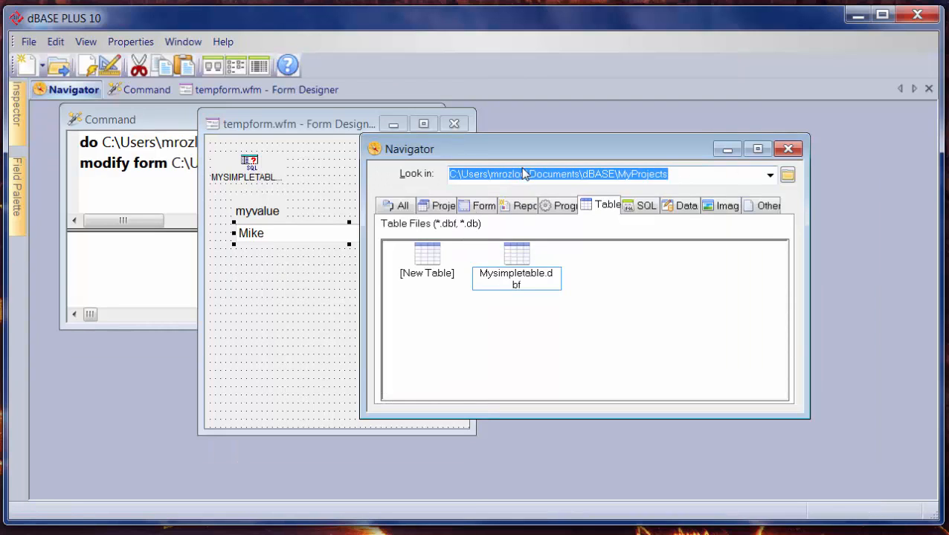
pyautogui.click(468, 209)
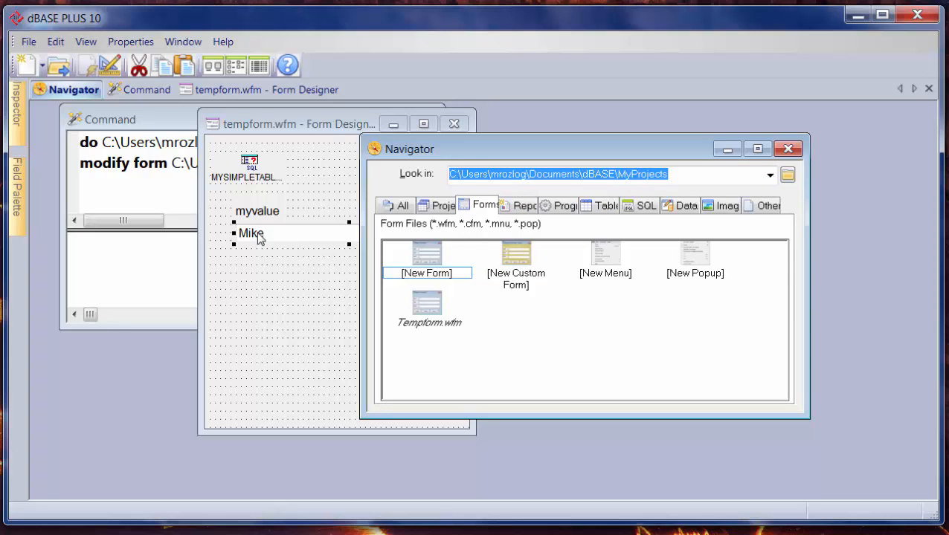
pyautogui.click(272, 269)
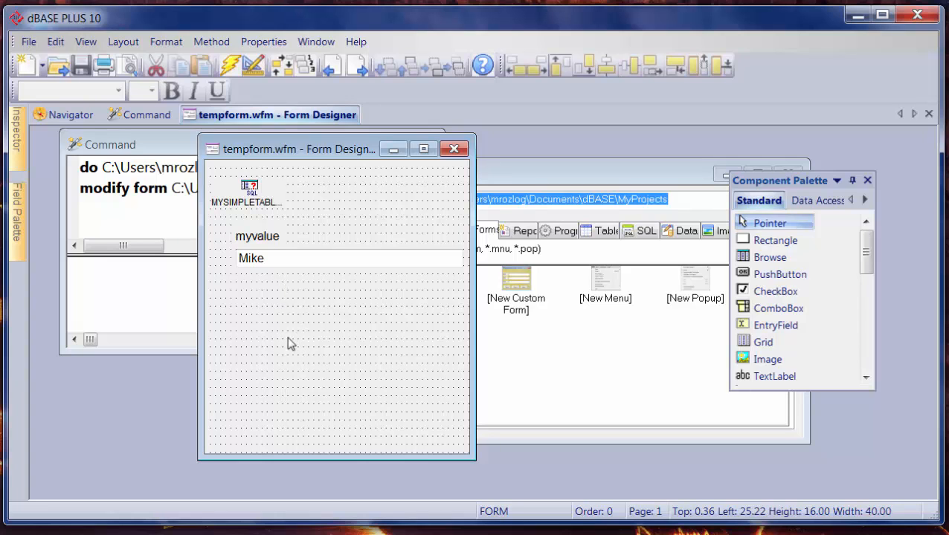
pyautogui.click(224, 70)
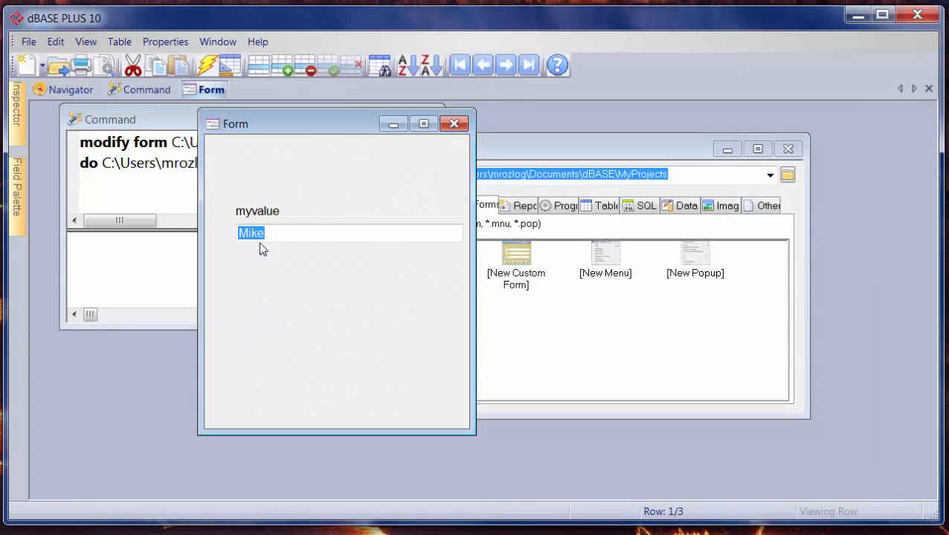
pyautogui.write('Michael')
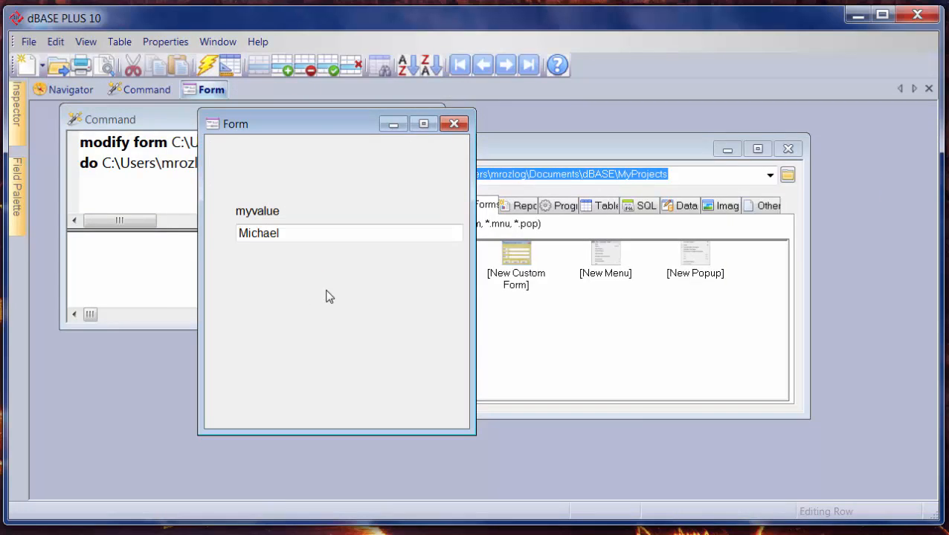
# - Add a new row through the running form, enter a first name in myvalue and save the row
pyautogui.click(285, 71)
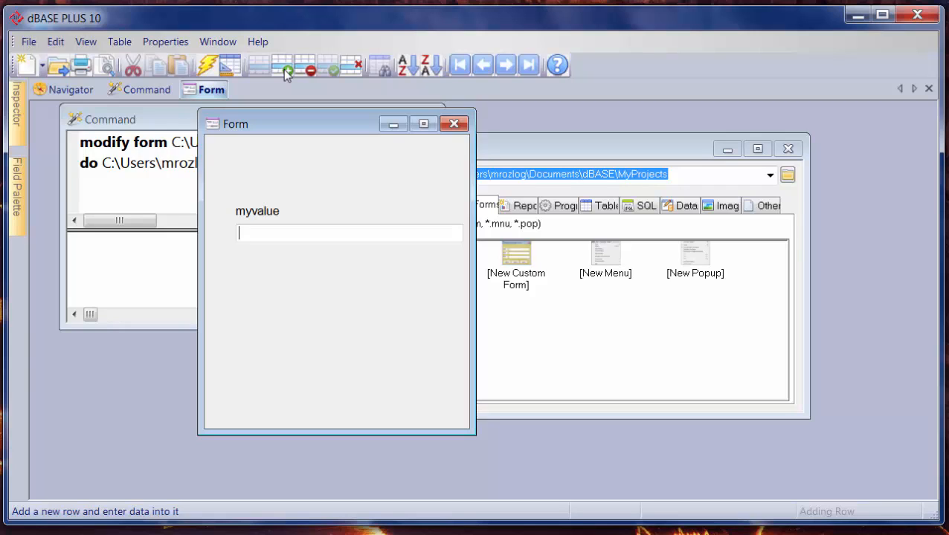
pyautogui.write('Charlie')
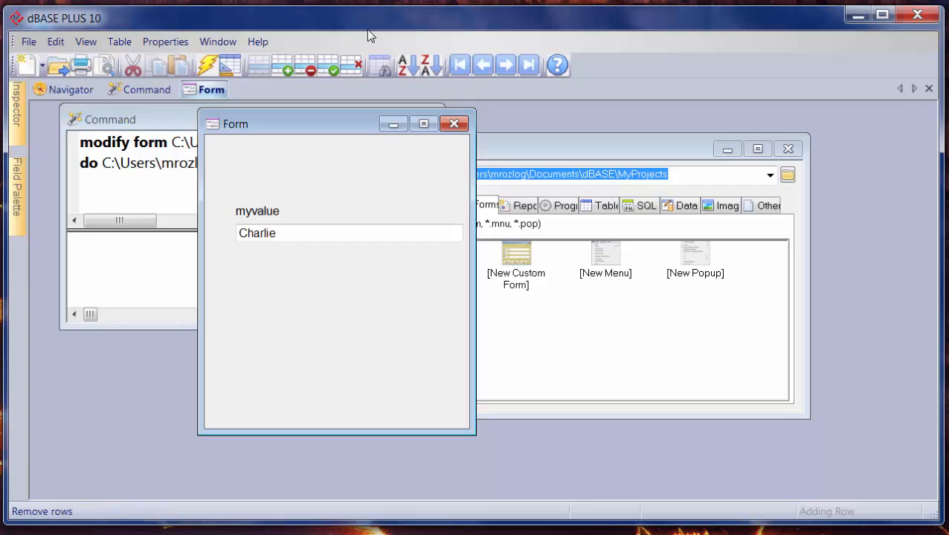
pyautogui.click(334, 69)
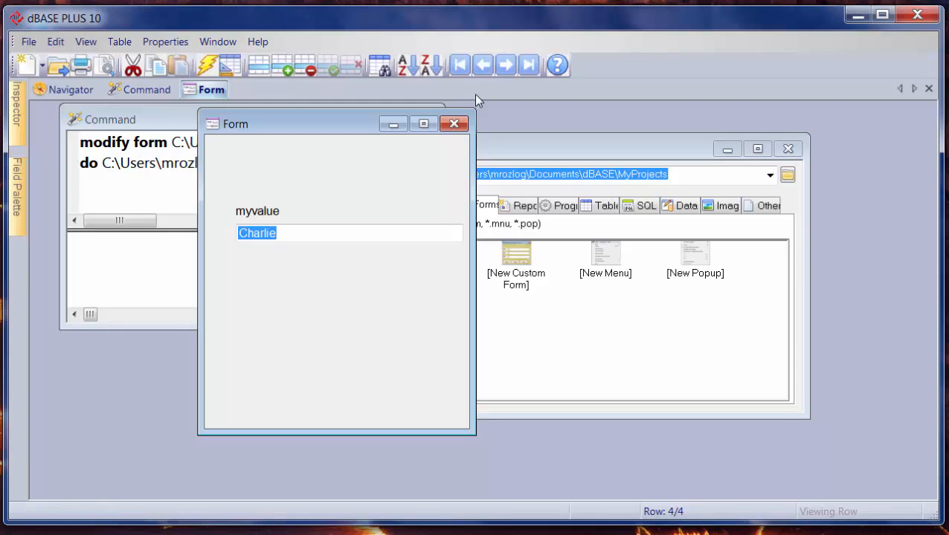
# - Browse the form's records back to the first row and close the form
pyautogui.click(484, 67)
pyautogui.click(483, 67)
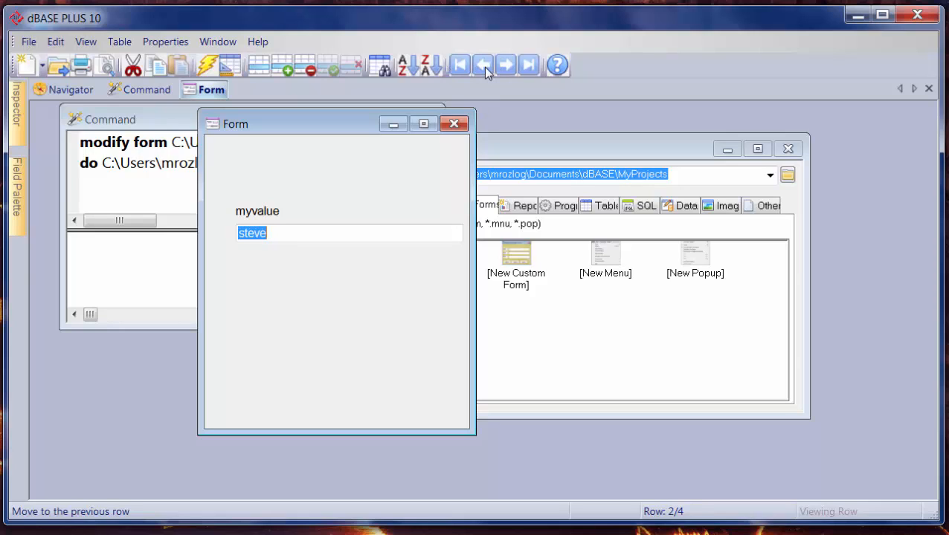
pyautogui.click(483, 66)
pyautogui.click(454, 123)
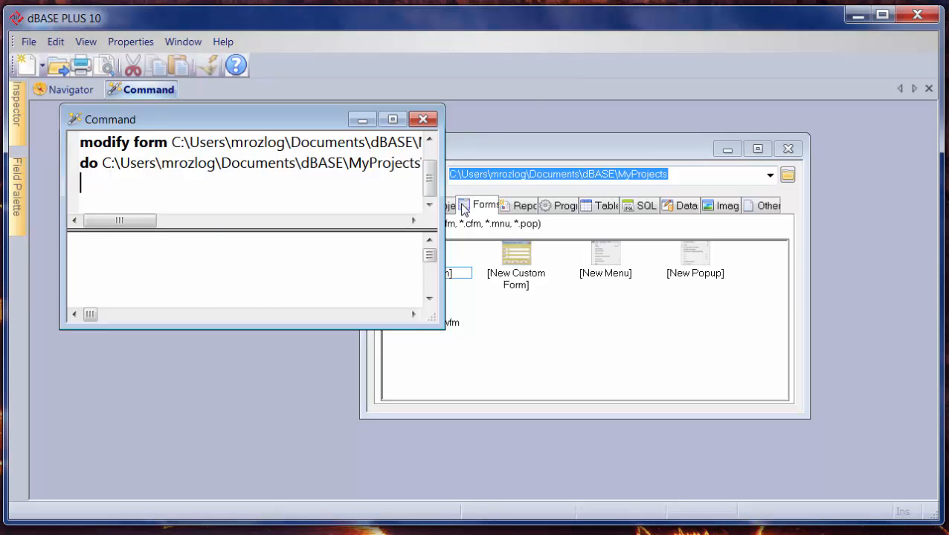
# - Start a new form with the Form Wizard, based on mysimpletable.dbf
pyautogui.click(571, 350)
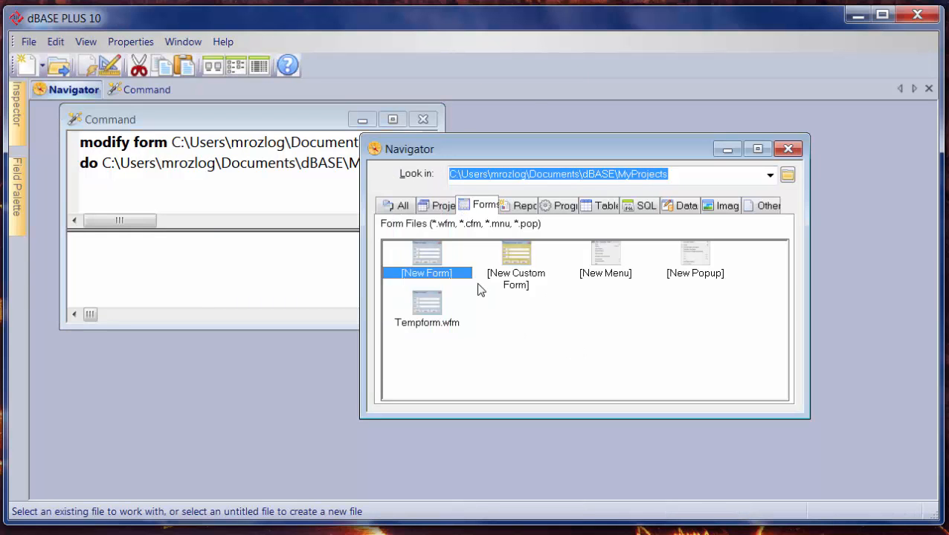
pyautogui.doubleClick(410, 260)
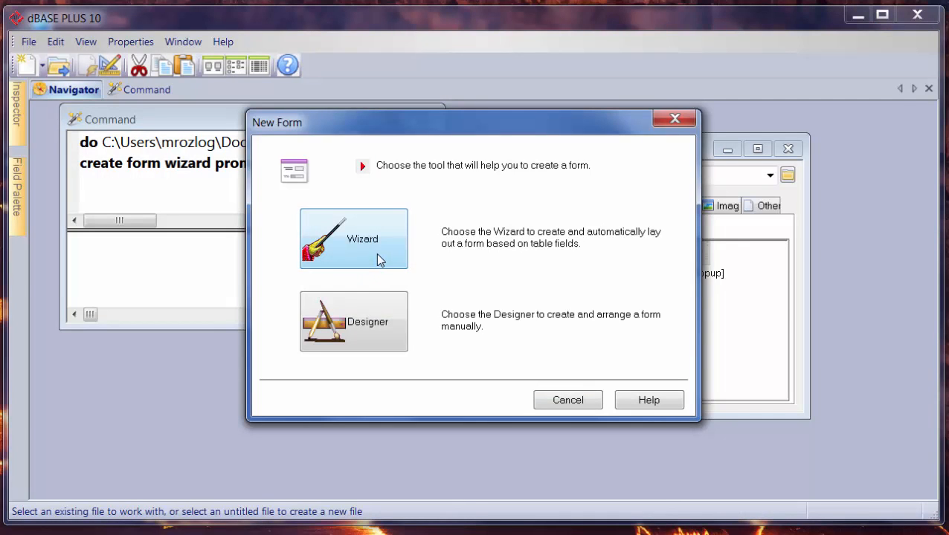
pyautogui.click(377, 258)
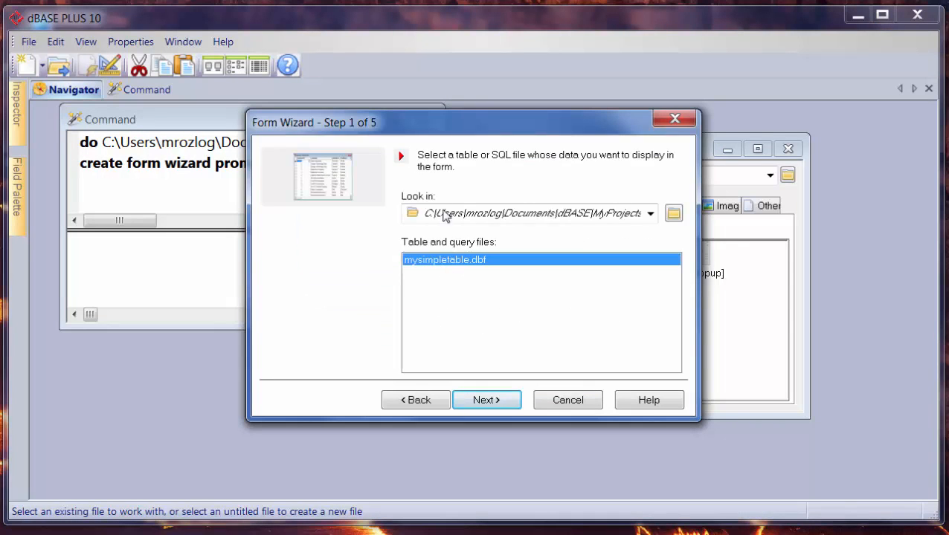
pyautogui.click(475, 400)
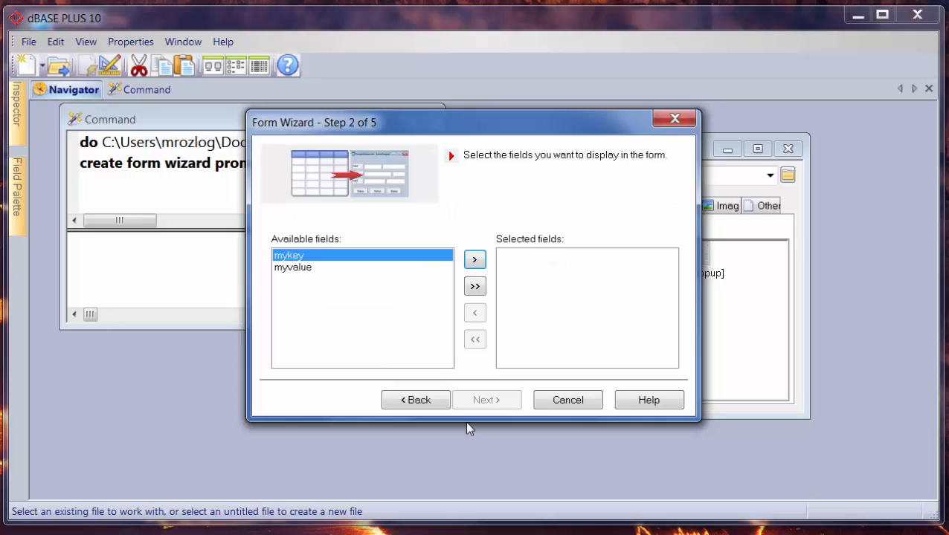
pyautogui.click(332, 268)
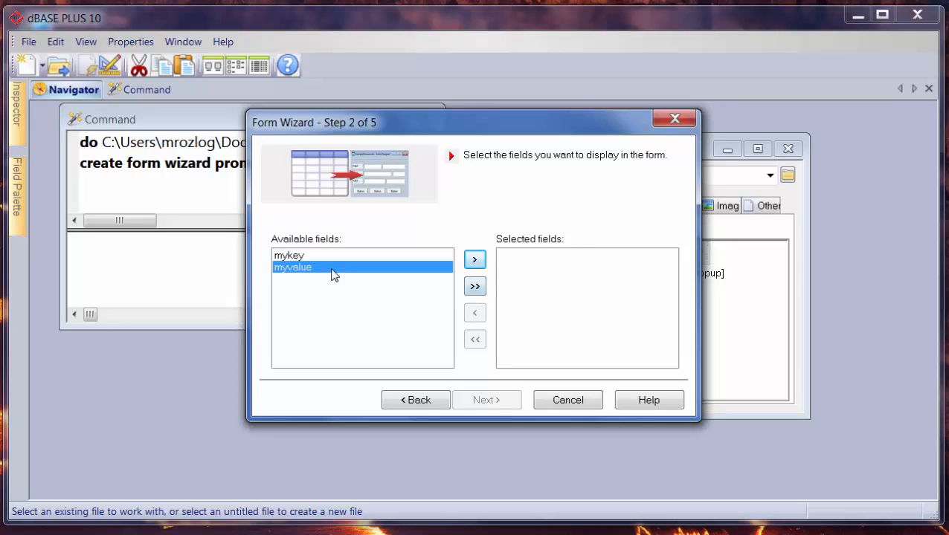
pyautogui.click(474, 286)
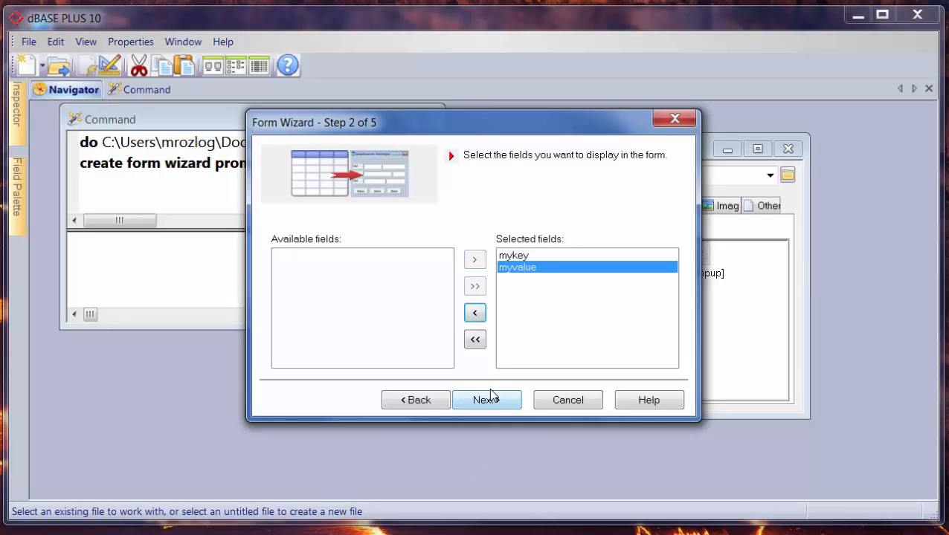
pyautogui.click(474, 313)
pyautogui.click(475, 313)
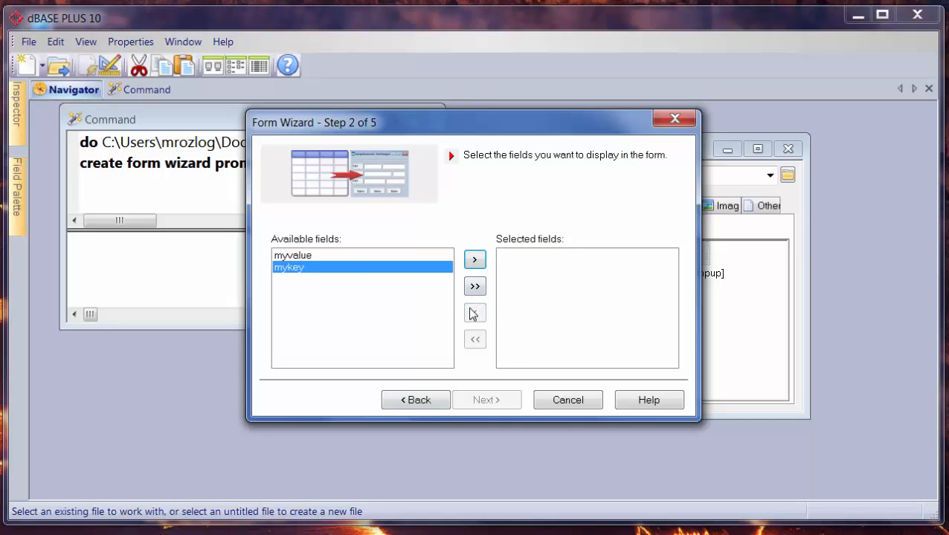
# - Select only the myvalue field for the new form and choose the Grid layout style
pyautogui.click(333, 256)
pyautogui.click(474, 260)
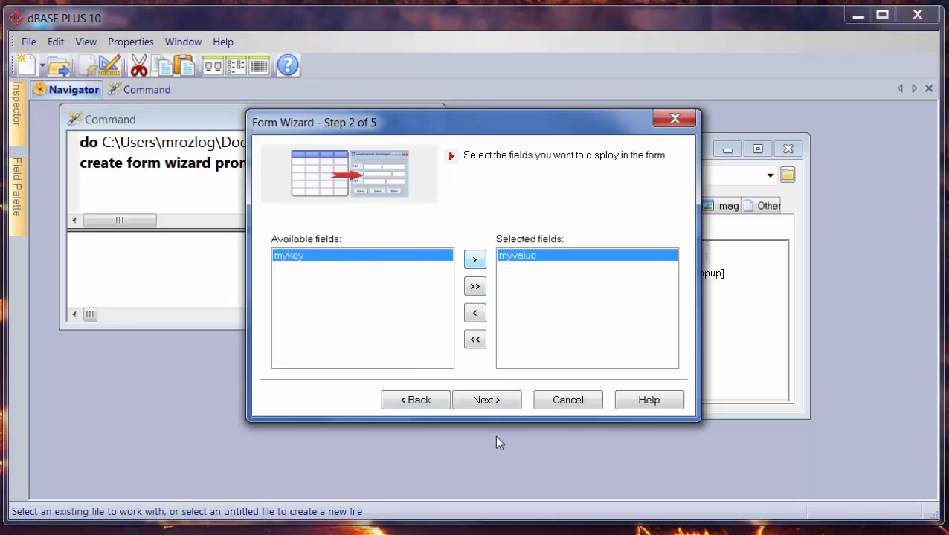
pyautogui.click(497, 400)
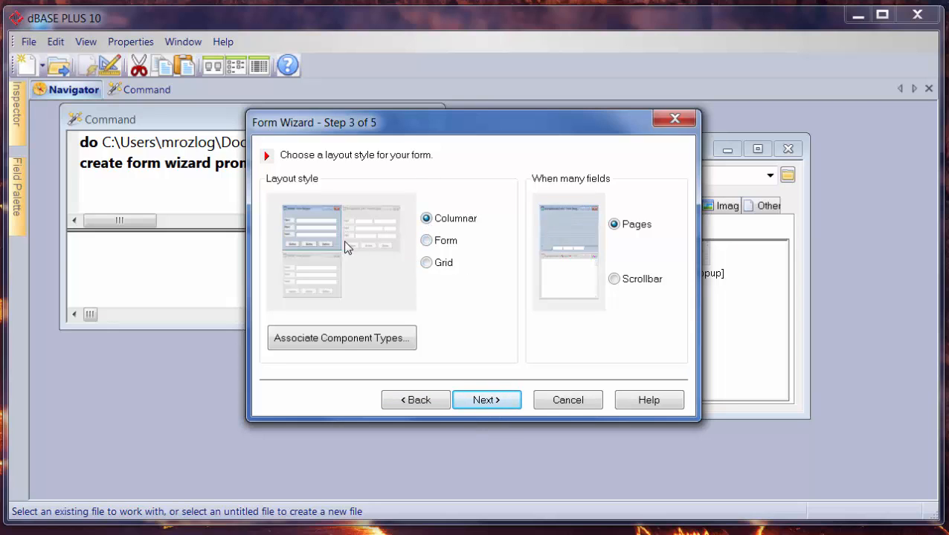
pyautogui.click(368, 243)
pyautogui.click(316, 274)
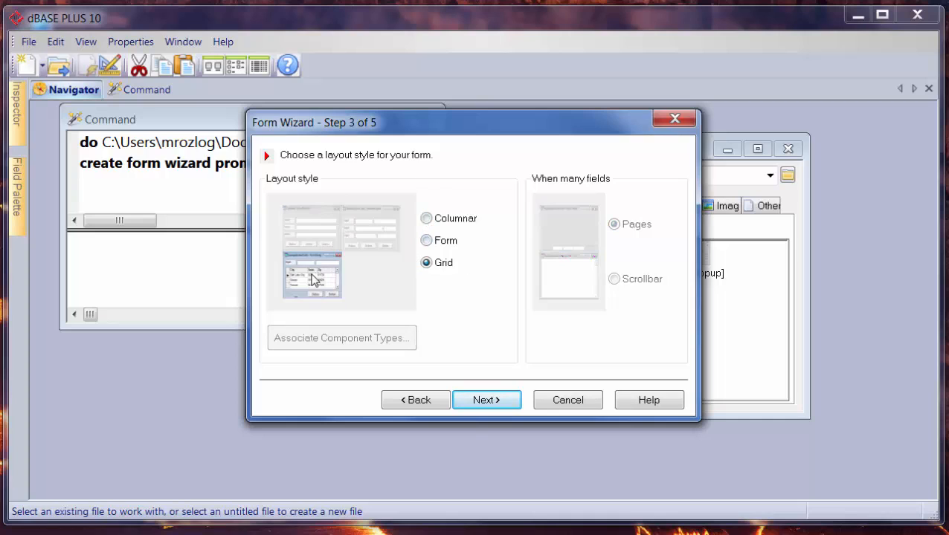
# - Choose the Form layout style with the Scrollbar option for many fields and continue to the scheme settings
pyautogui.click(308, 223)
pyautogui.click(362, 224)
pyautogui.click(297, 274)
pyautogui.click(320, 227)
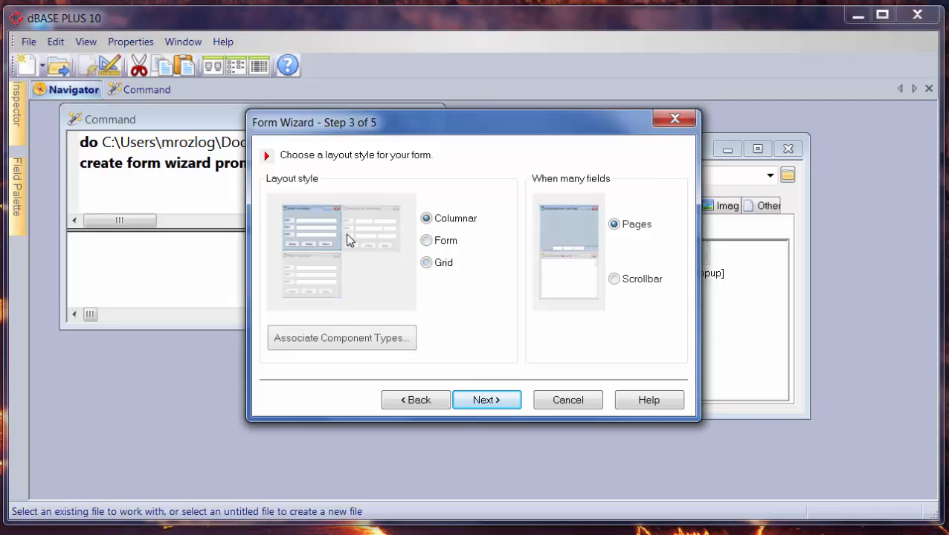
pyautogui.click(353, 253)
pyautogui.click(586, 284)
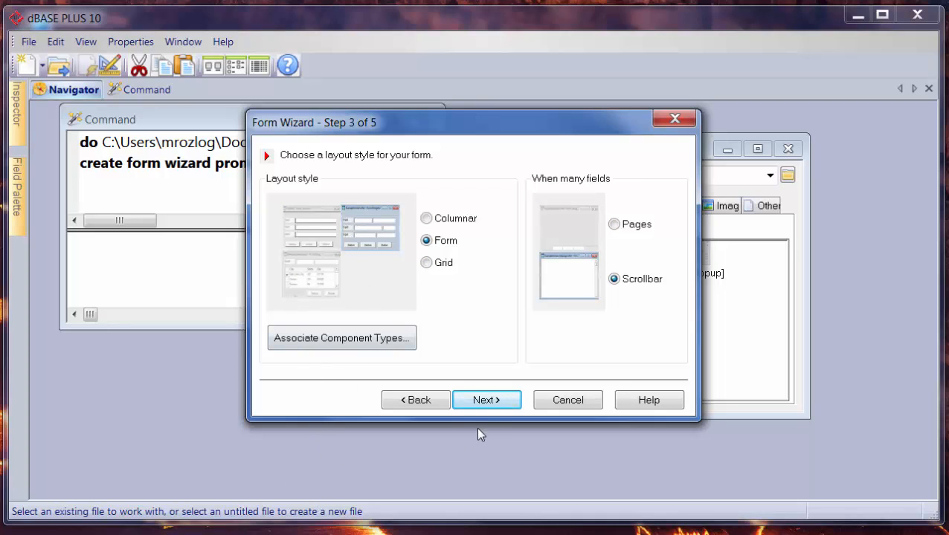
pyautogui.click(491, 402)
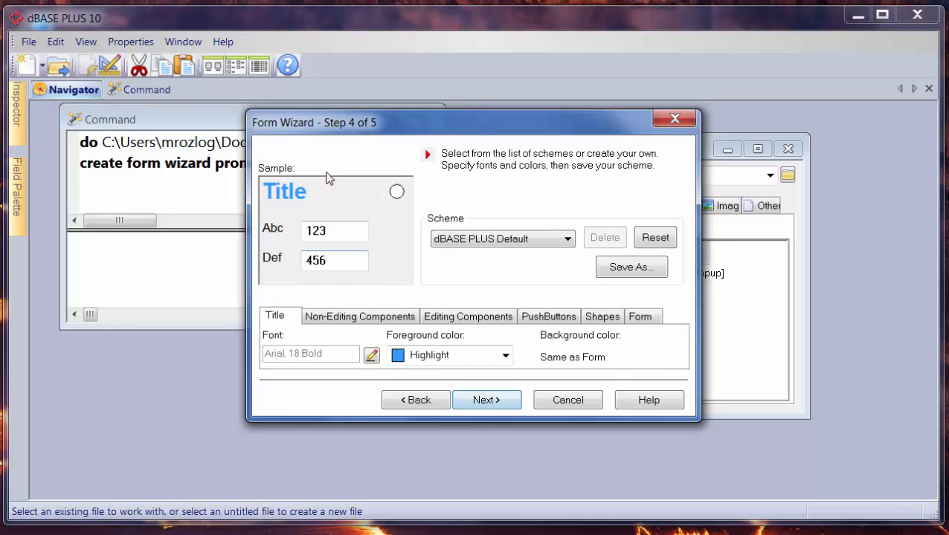
# - Review the component settings of the dBASE PLUS Default scheme, keep them, and finish the wizard by opening the form for design
pyautogui.click(347, 325)
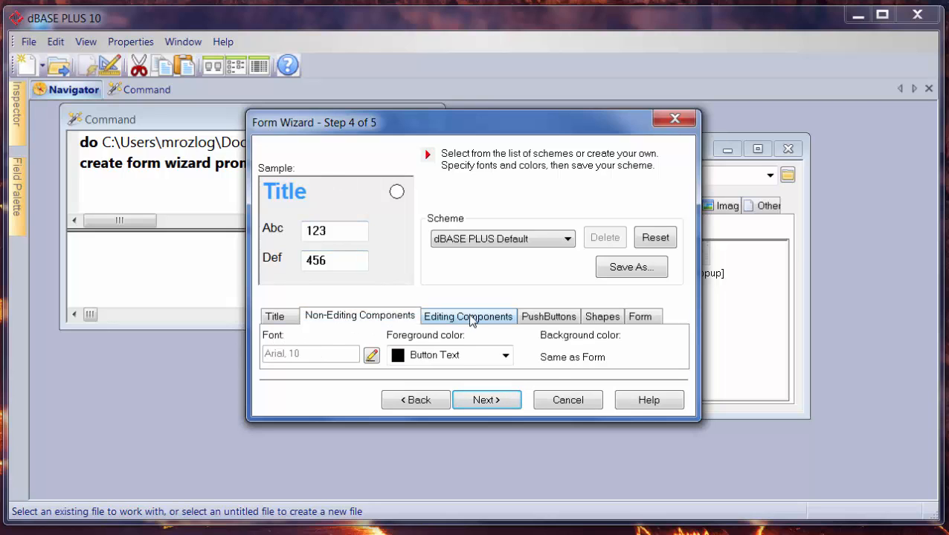
pyautogui.click(471, 320)
pyautogui.click(562, 324)
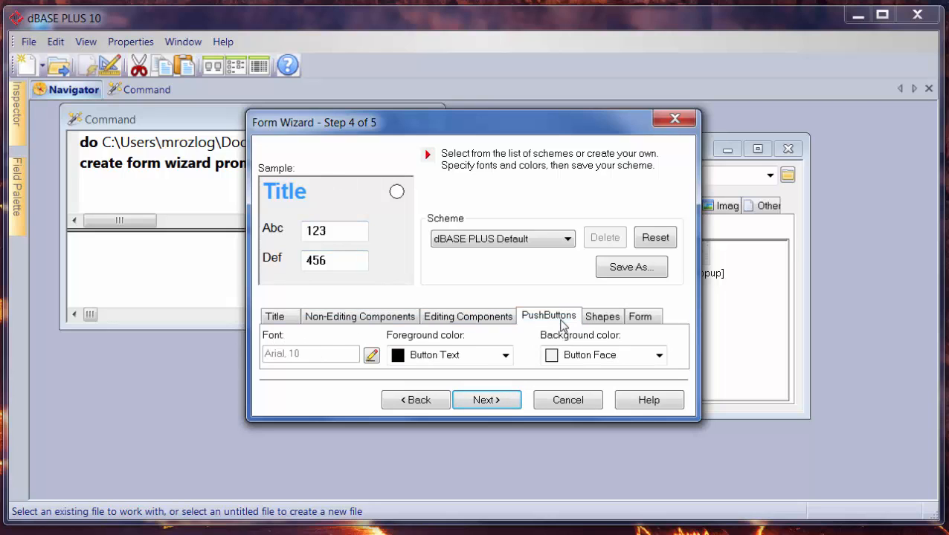
pyautogui.click(287, 317)
pyautogui.click(488, 401)
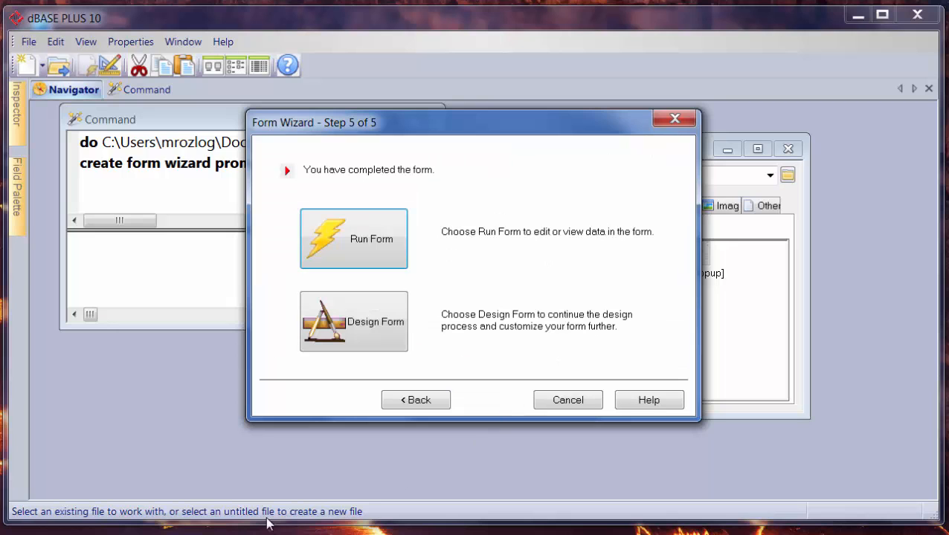
pyautogui.click(358, 311)
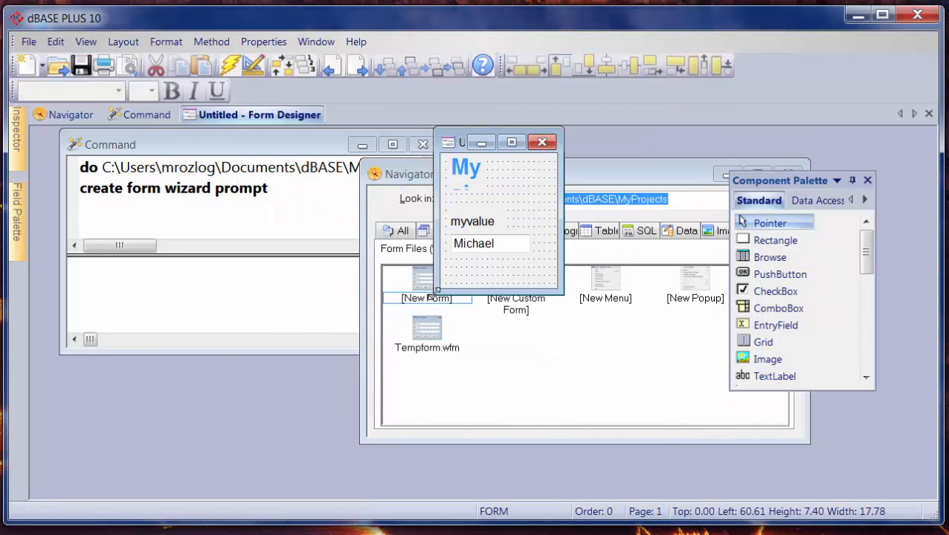
# - Widen the form and stretch its title text to a width of about 26.44
pyautogui.click(564, 230)
pyautogui.click(452, 121)
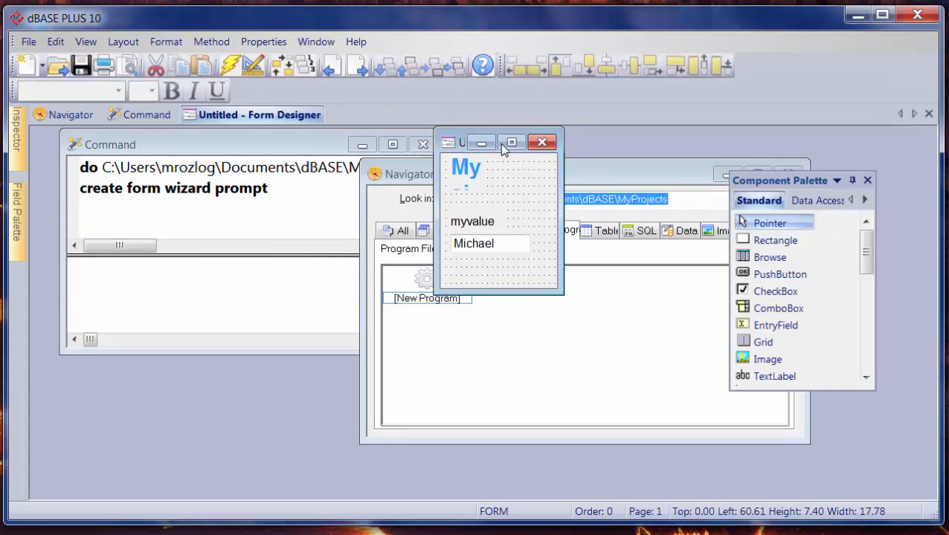
pyautogui.click(467, 190)
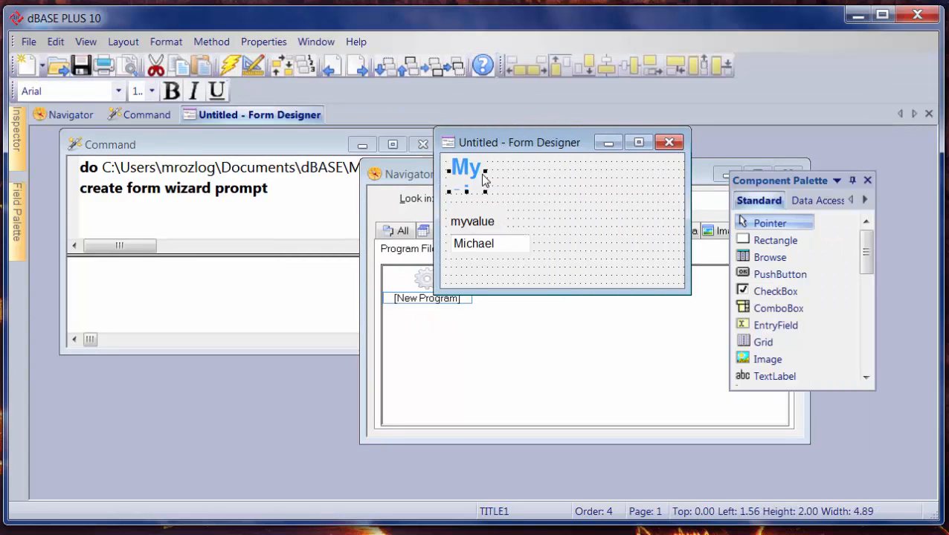
pyautogui.moveTo(483, 190); pyautogui.dragTo(629, 190)
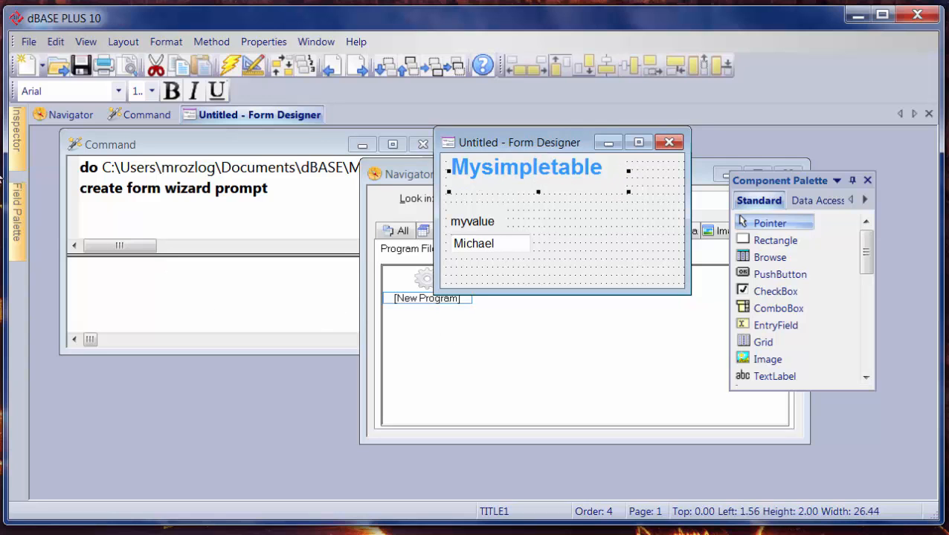
# - Set the title's text property to "My Simple Table"
pyautogui.moveTo(14, 158)
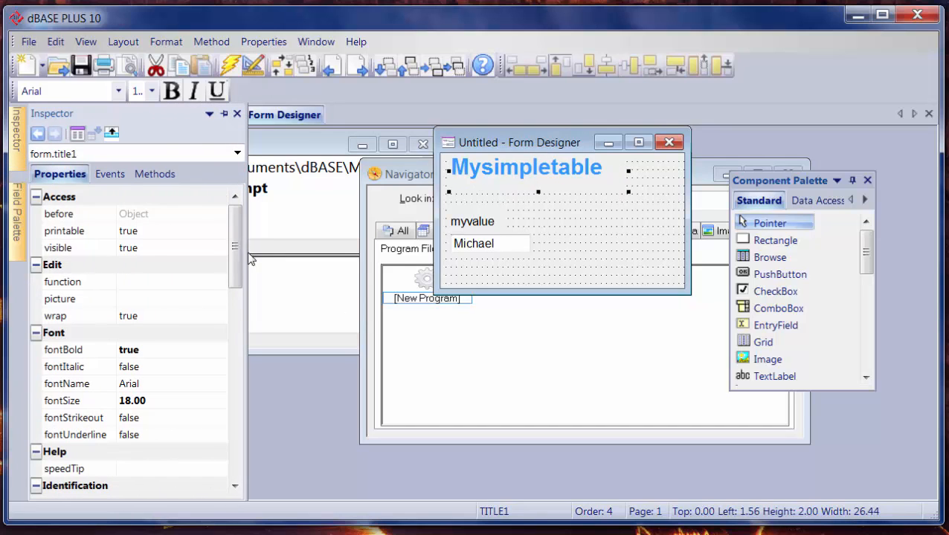
pyautogui.moveTo(238, 245); pyautogui.dragTo(229, 357)
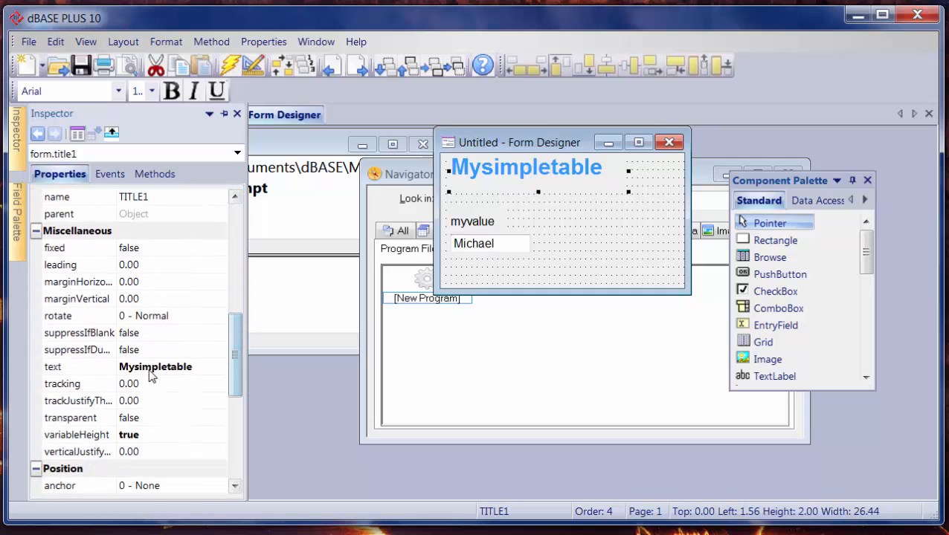
pyautogui.click(197, 369)
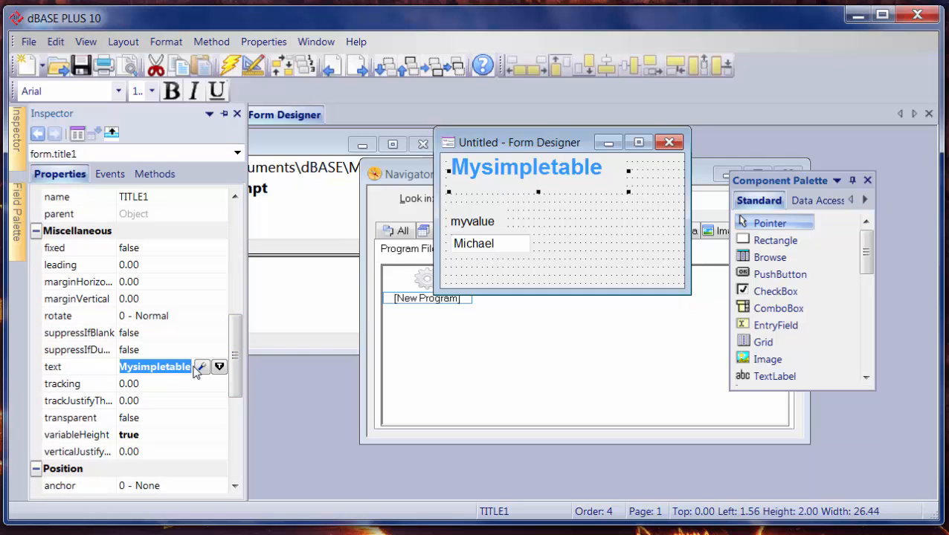
pyautogui.write('My ')
pyautogui.write('Simple Table')
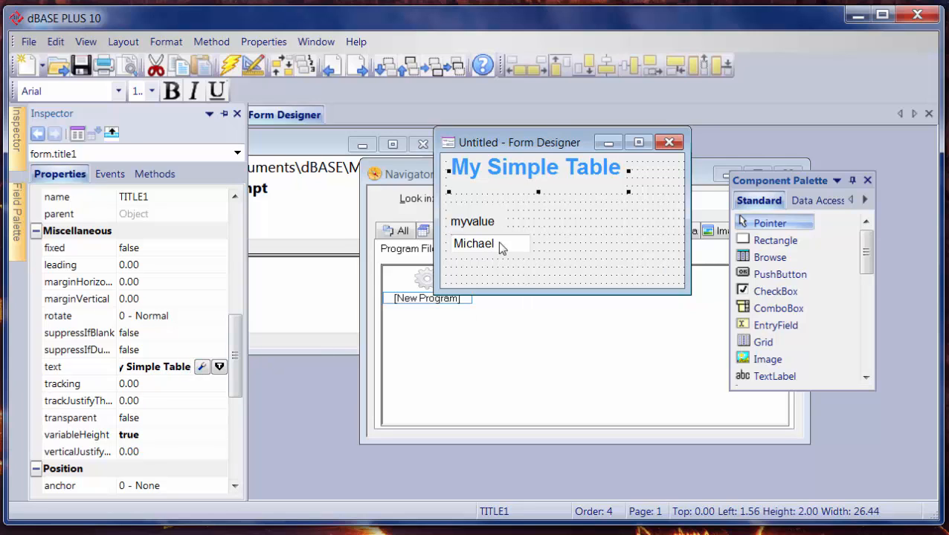
# - Select the myvalue label and pin the Inspector open with its properties
pyautogui.click(480, 224)
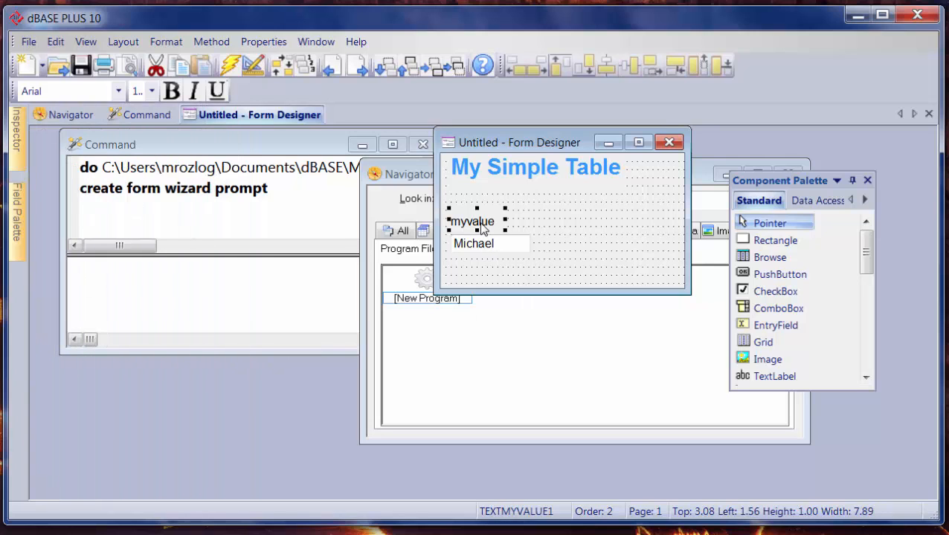
pyautogui.moveTo(18, 148)
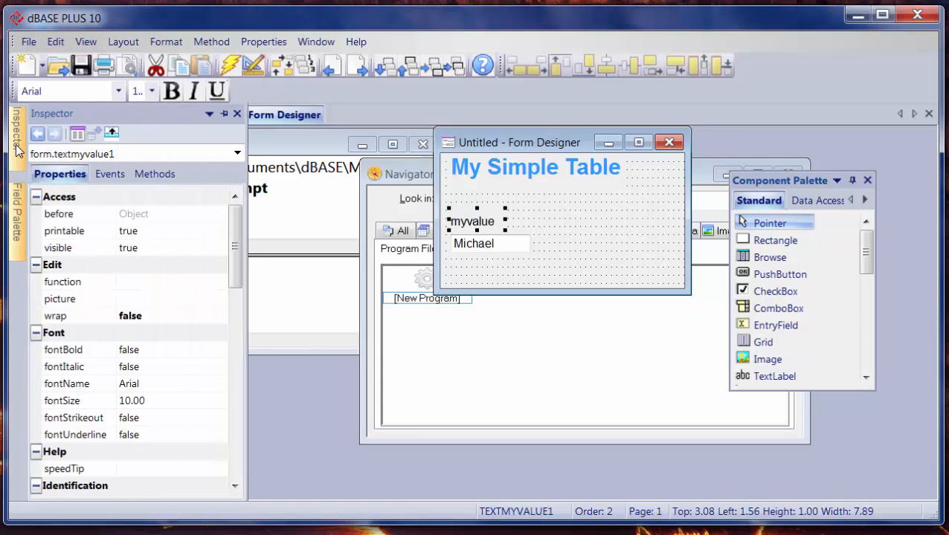
pyautogui.click(224, 114)
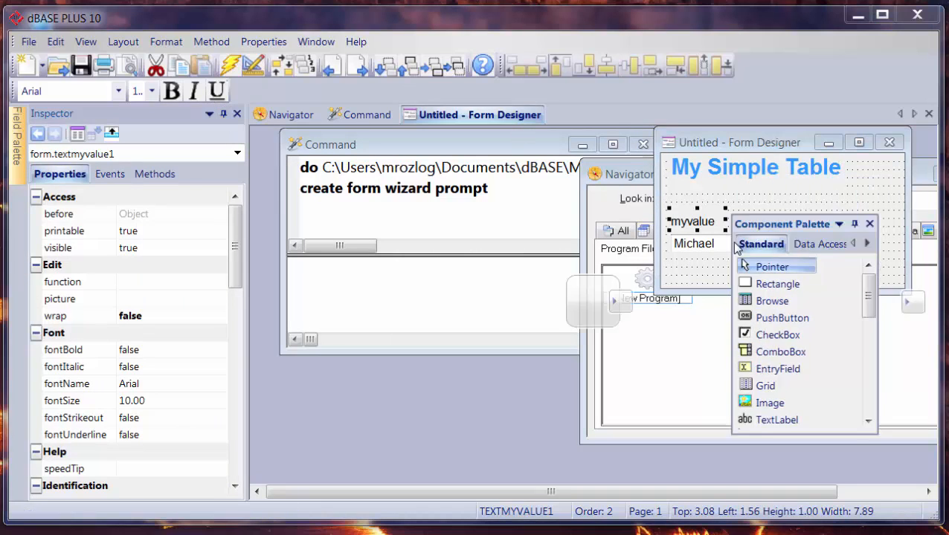
# - Collapse the Component Palette and rearrange it and the form window in the free workspace beside the Inspector
pyautogui.moveTo(752, 177); pyautogui.dragTo(340, 256)
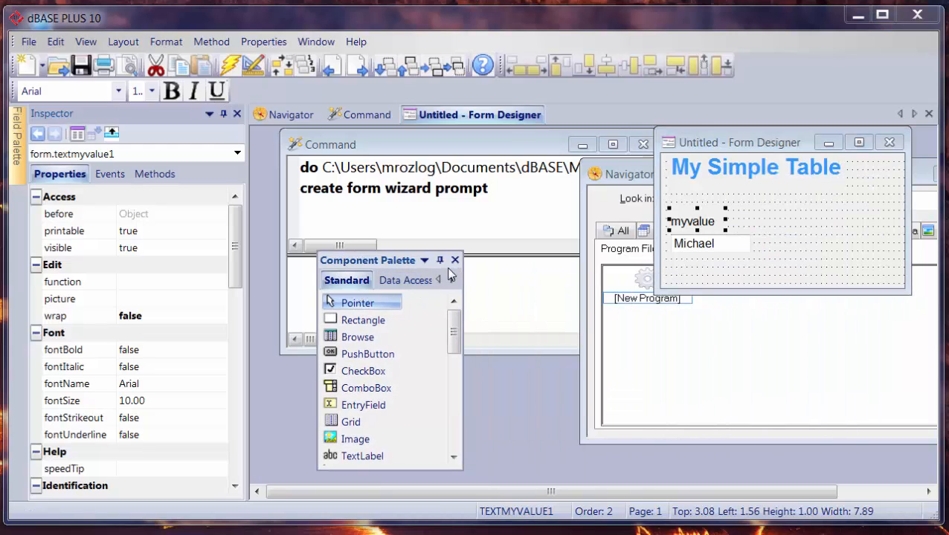
pyautogui.click(440, 259)
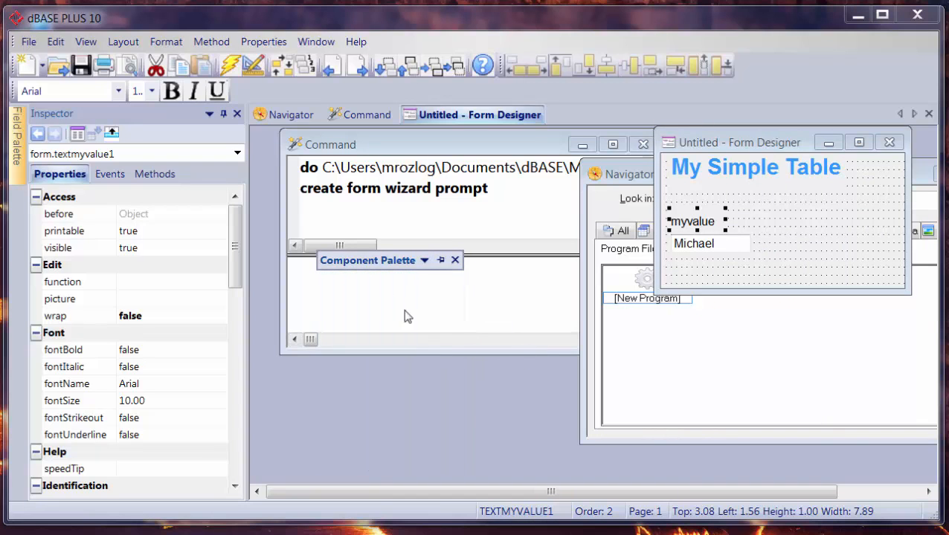
pyautogui.moveTo(360, 262)
pyautogui.moveTo(368, 344); pyautogui.dragTo(296, 457)
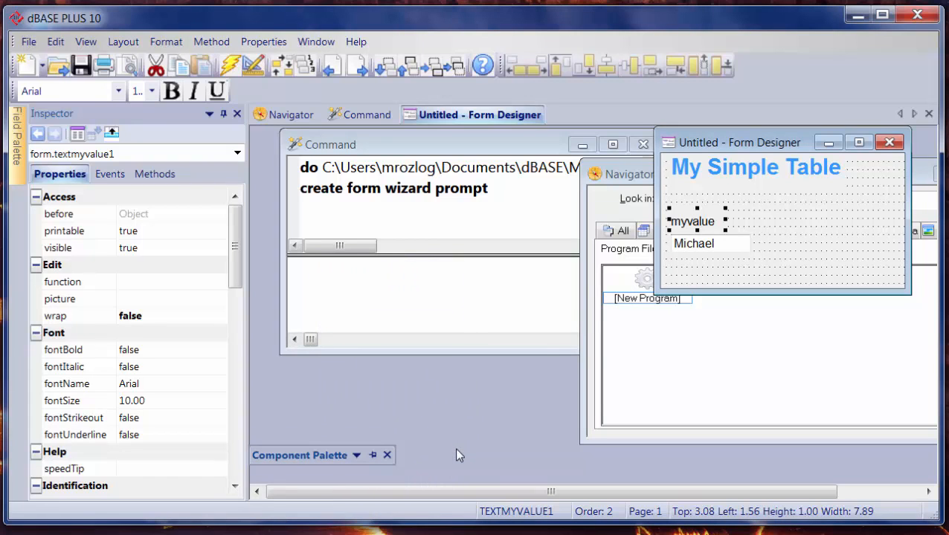
pyautogui.moveTo(714, 146); pyautogui.dragTo(344, 194)
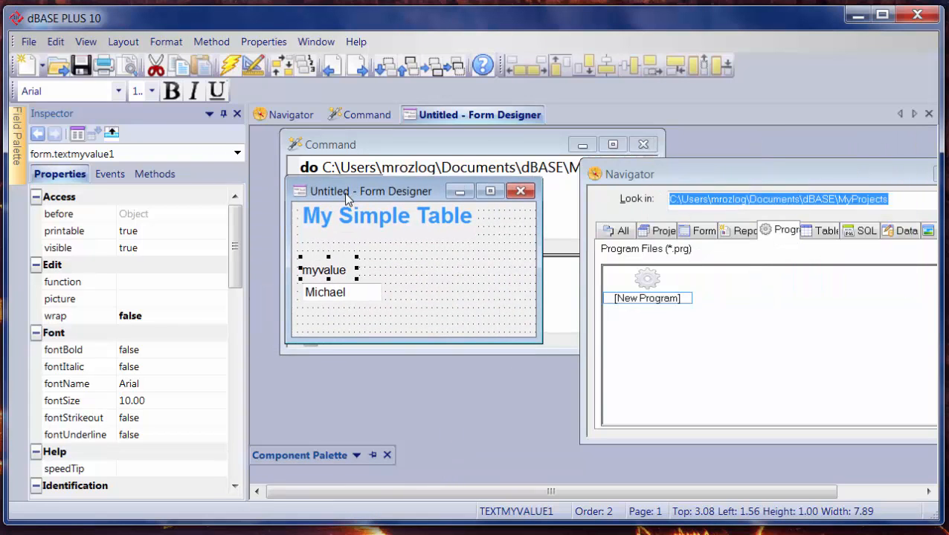
# - Set the myvalue label's text property to "What Name is it?"
pyautogui.click(328, 273)
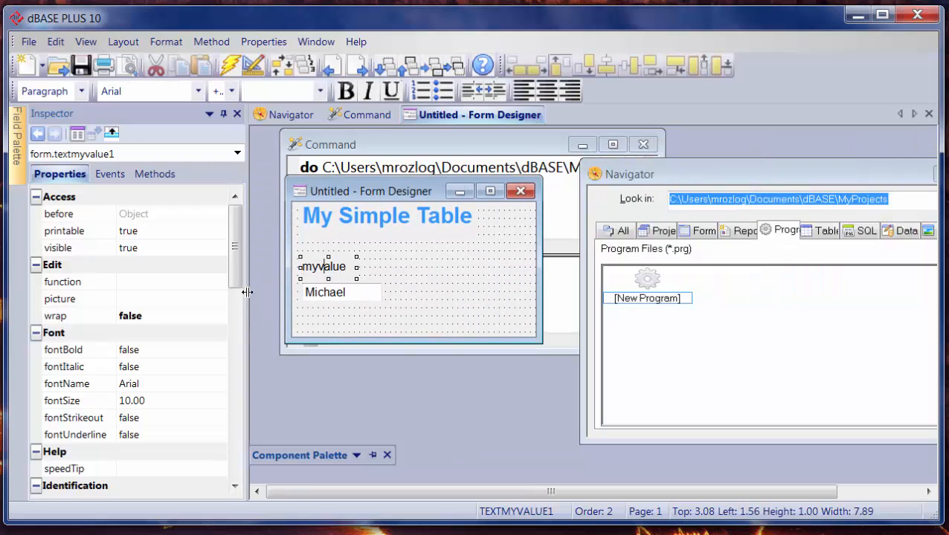
pyautogui.moveTo(233, 249); pyautogui.dragTo(233, 353)
pyautogui.scroll(-3, 218, 364)
pyautogui.click(177, 336)
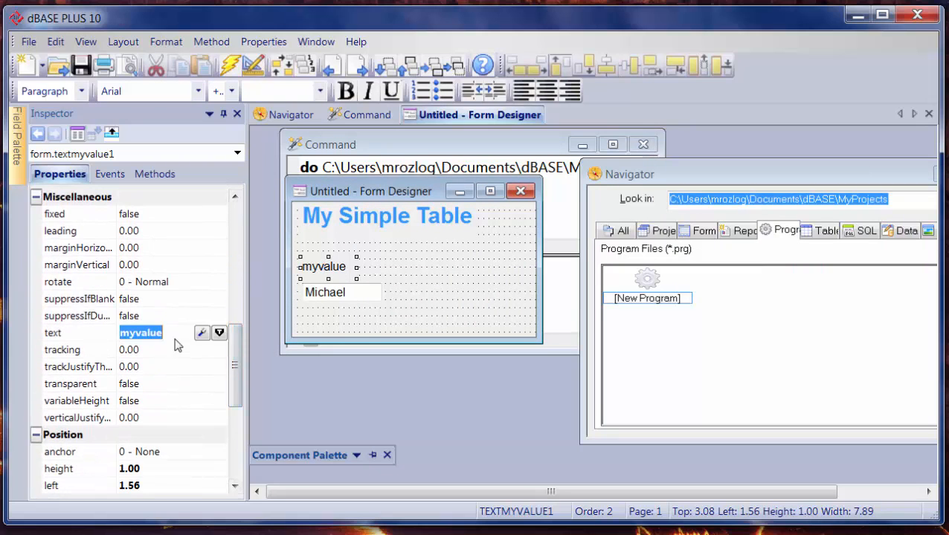
pyautogui.write('W')
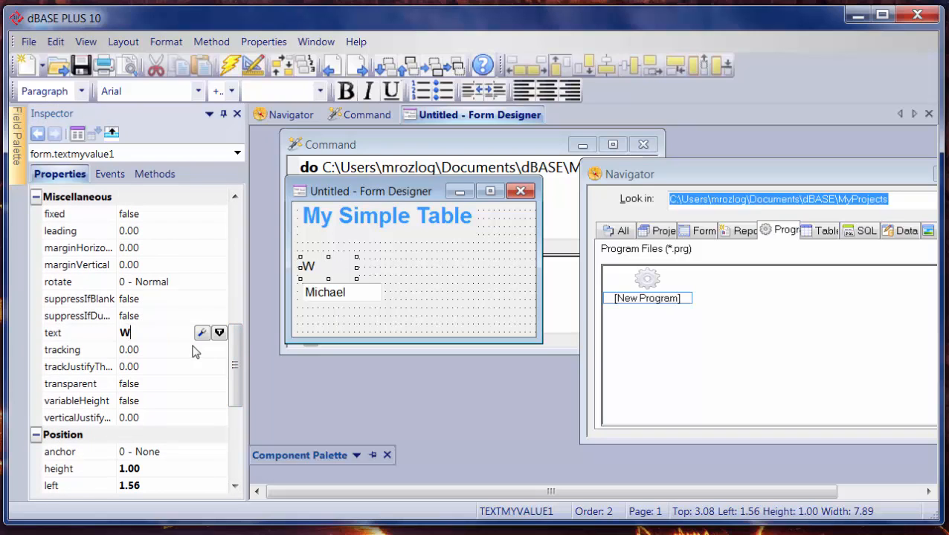
pyautogui.write('hat Name')
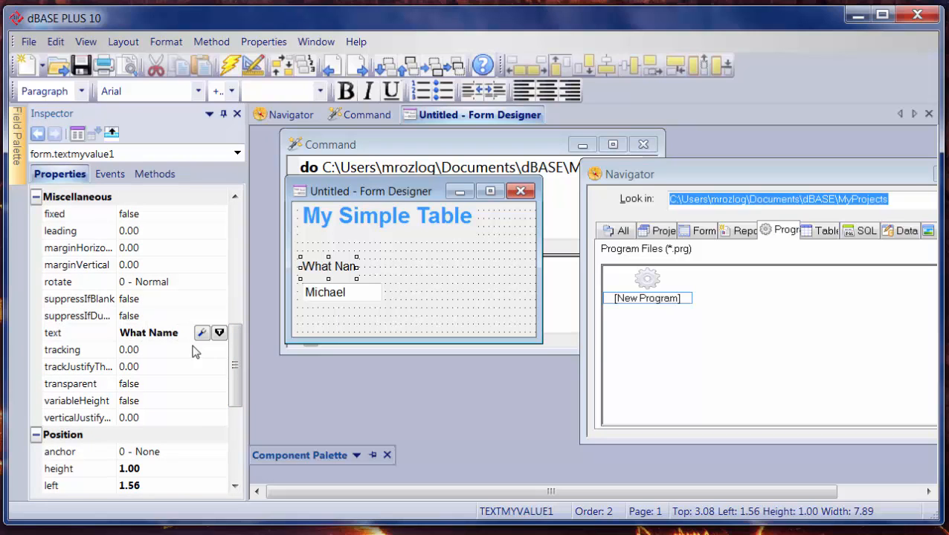
pyautogui.write(' is it?')
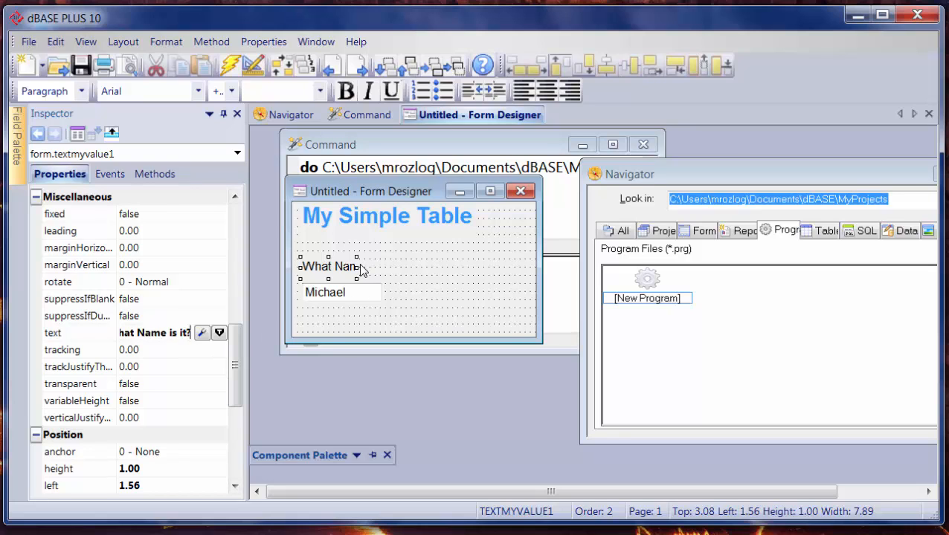
# - Widen the question label and the entry field below it to about 25.67 each
pyautogui.moveTo(356, 268); pyautogui.dragTo(471, 269)
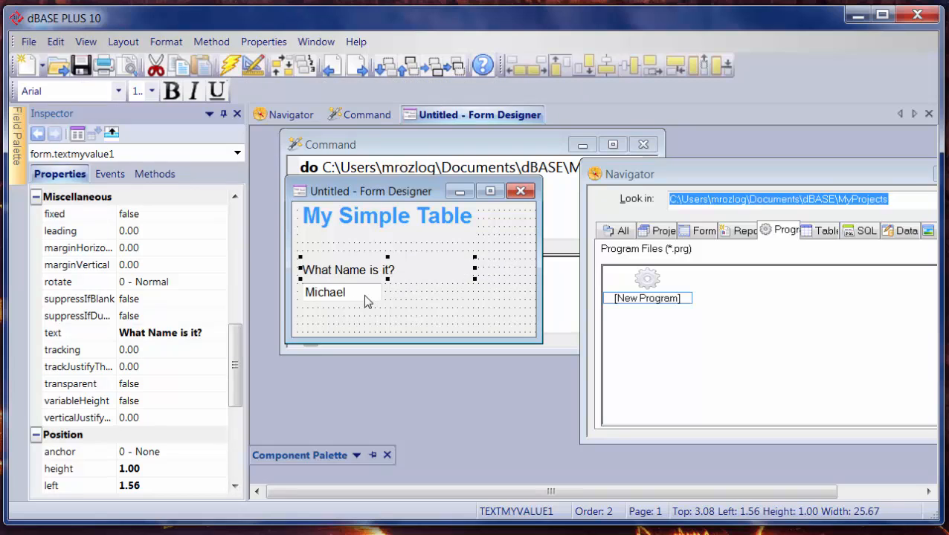
pyautogui.click(377, 297)
pyautogui.moveTo(383, 292); pyautogui.dragTo(474, 292)
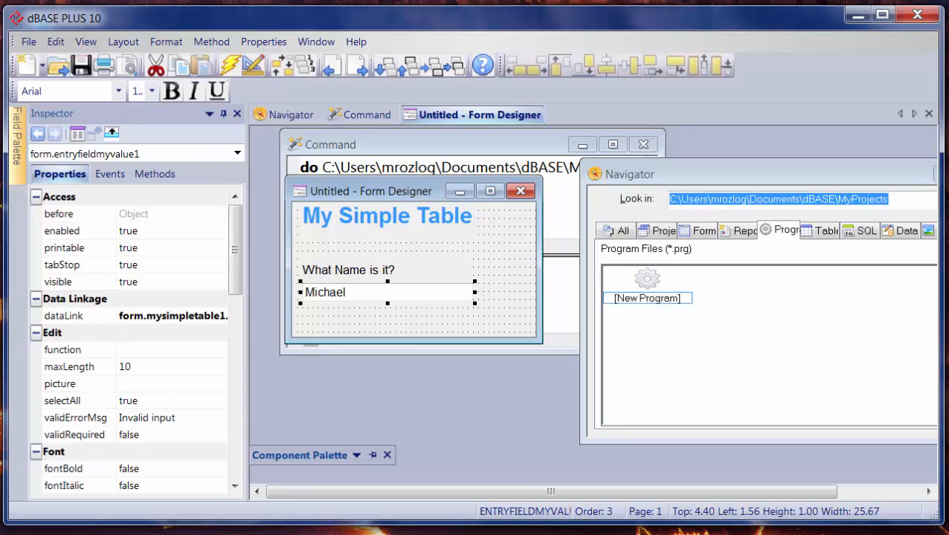
# - Save the form as wizardTempForm in the MyProjects folder
pyautogui.click(30, 44)
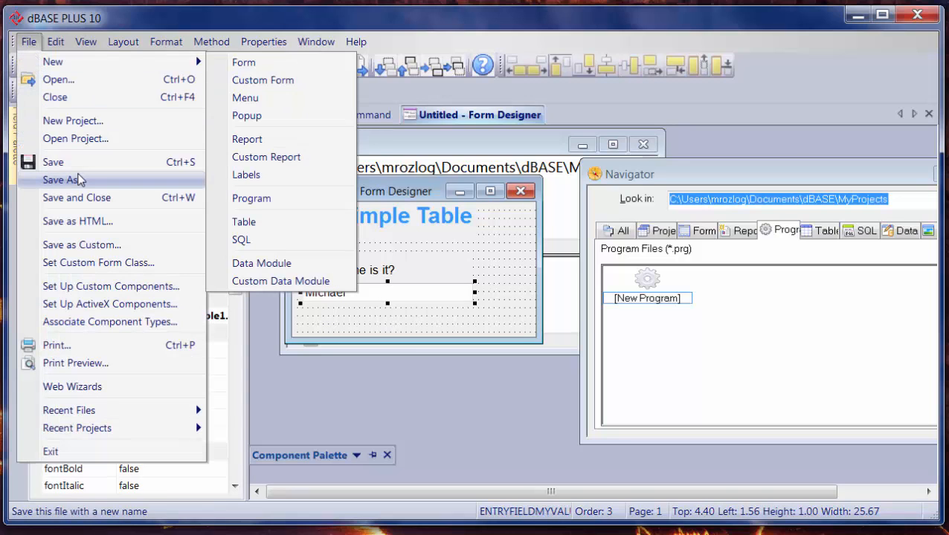
pyautogui.click(76, 180)
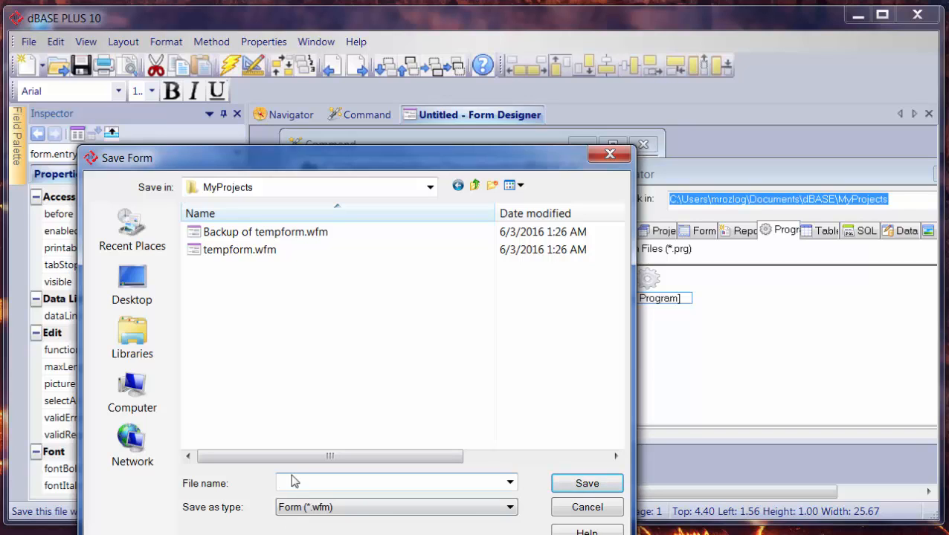
pyautogui.write('wizardTempForm')
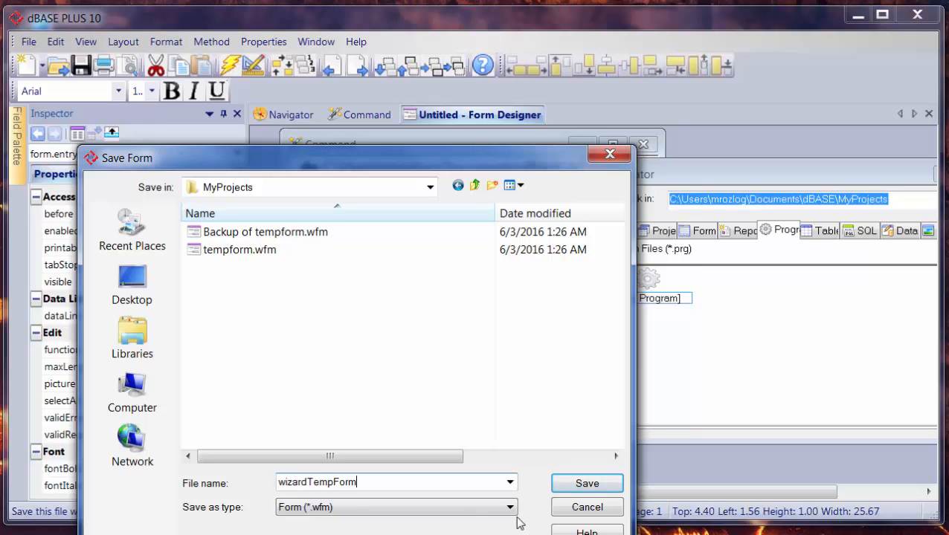
pyautogui.click(573, 491)
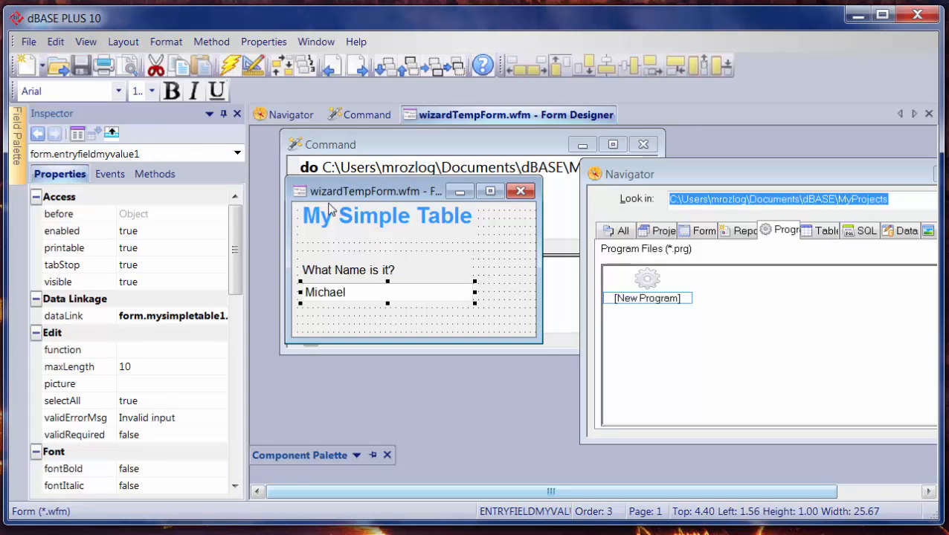
# - Run the form and browse forward and backward through the table's rows
pyautogui.click(231, 69)
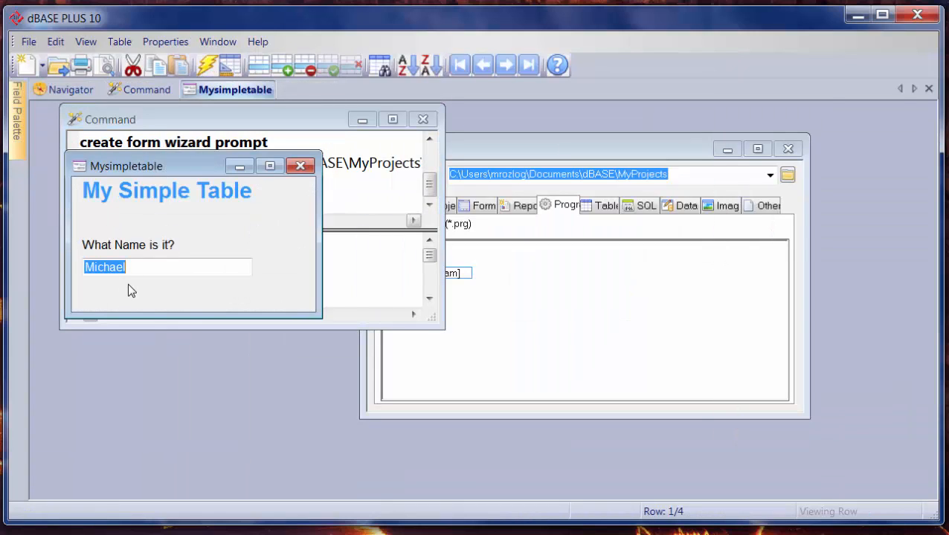
pyautogui.click(507, 70)
pyautogui.click(506, 70)
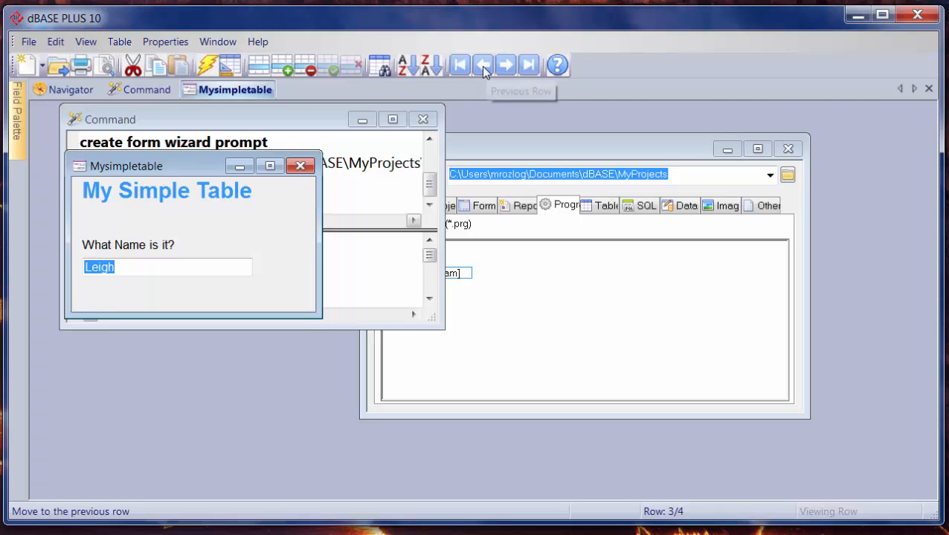
pyautogui.click(481, 66)
pyautogui.click(481, 66)
pyautogui.click(506, 70)
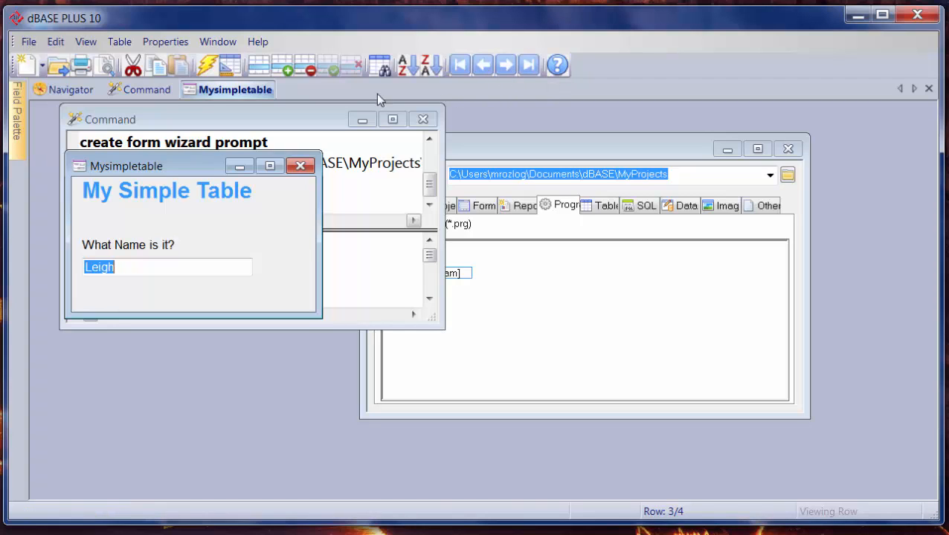
# - Add and save a row with a new first name through the running form, and delete that current row
pyautogui.click(287, 70)
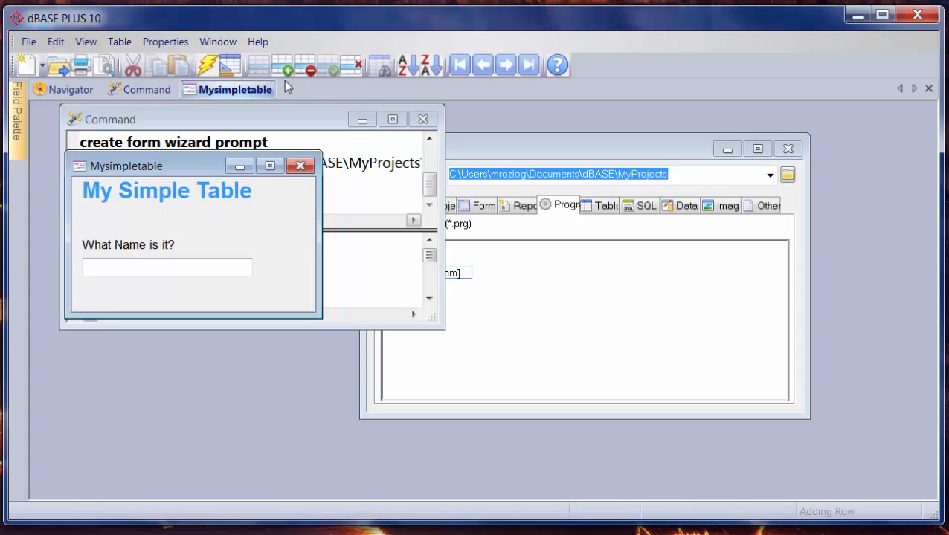
pyautogui.write('Mindy')
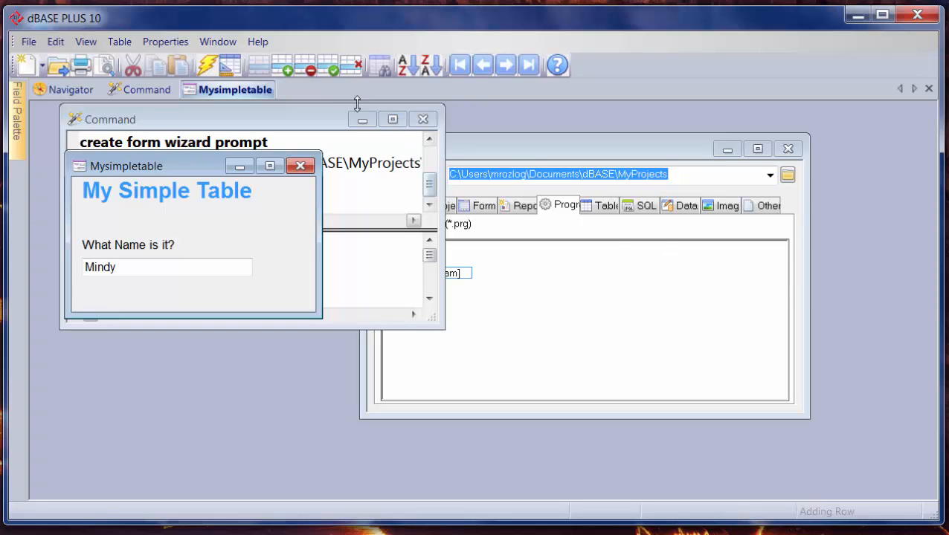
pyautogui.click(332, 70)
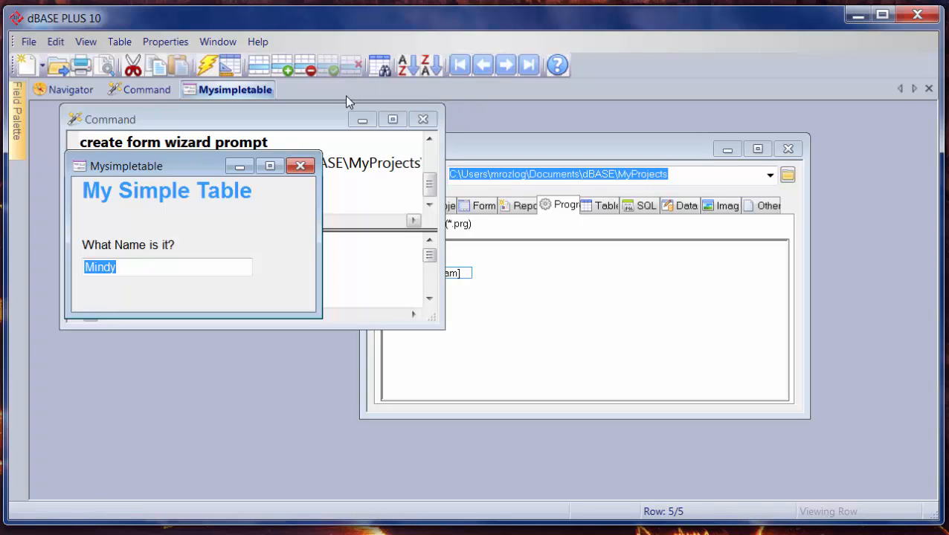
pyautogui.click(312, 68)
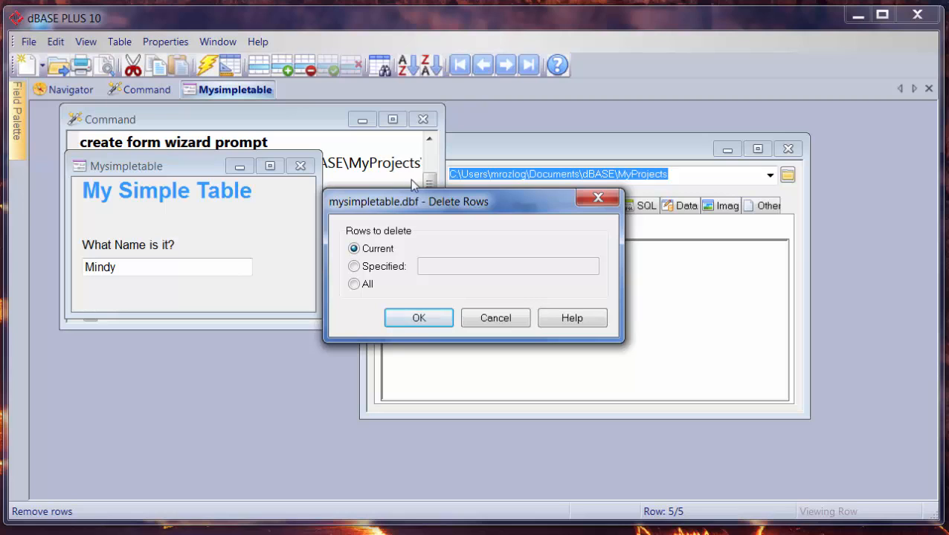
pyautogui.click(400, 321)
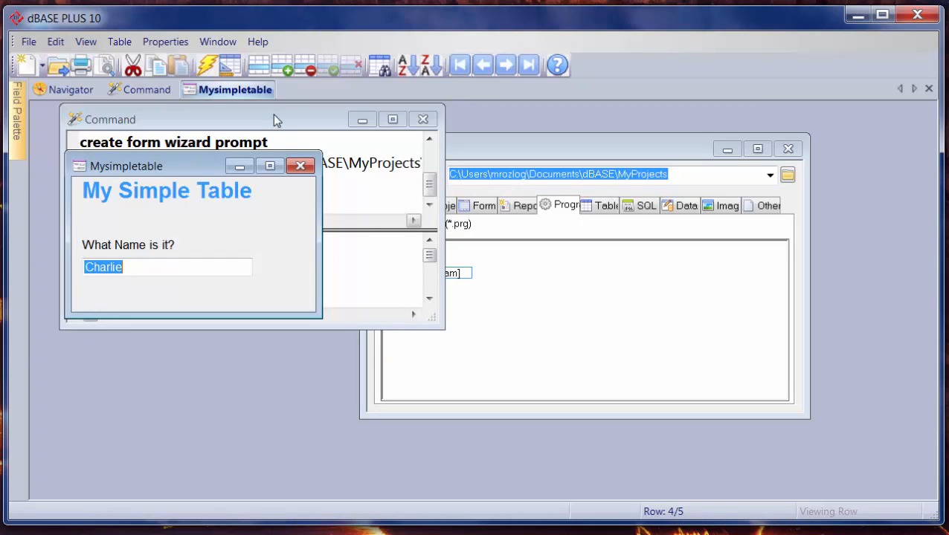
# - Browse backward through the form's rows to the first one
pyautogui.click(484, 66)
pyautogui.click(483, 66)
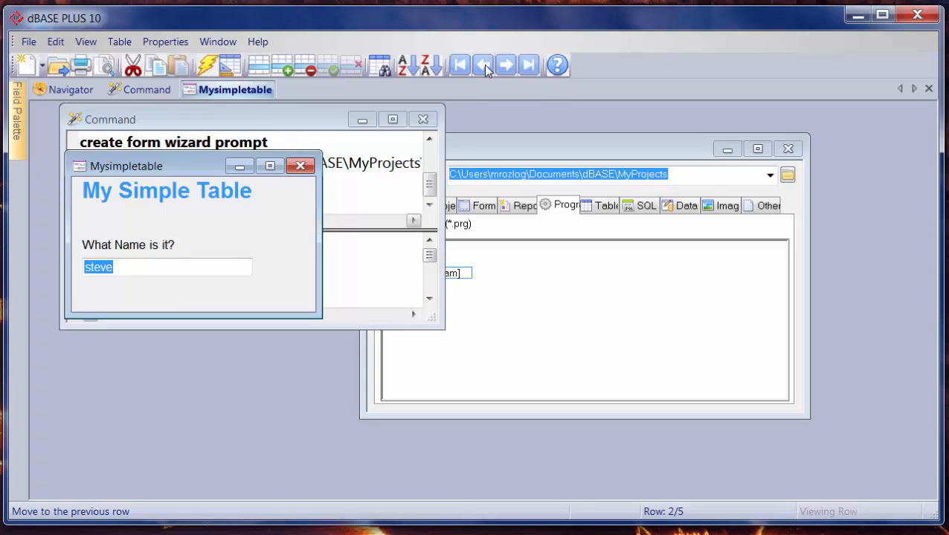
pyautogui.click(483, 65)
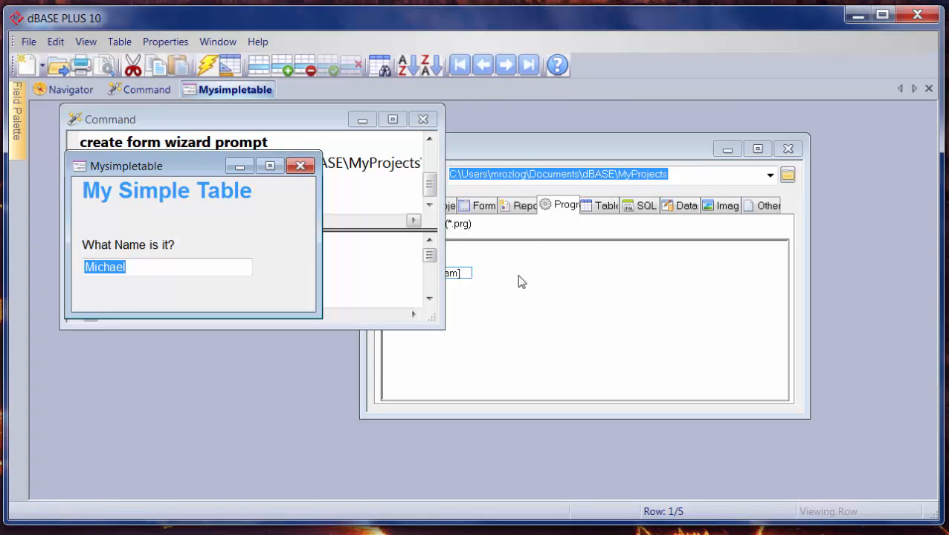
# - List the project's form files in the Navigator and close the running Mysimpletable form
pyautogui.click(524, 281)
pyautogui.click(480, 208)
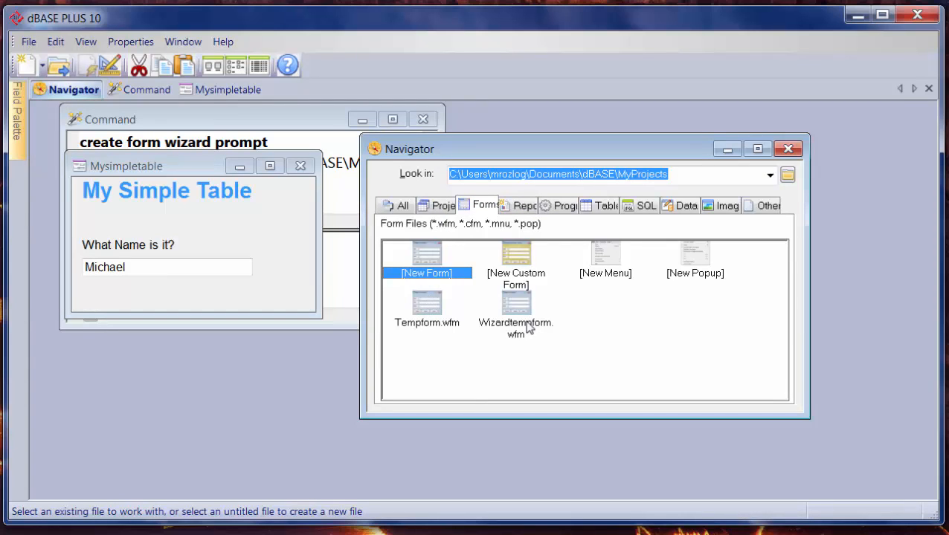
pyautogui.click(300, 166)
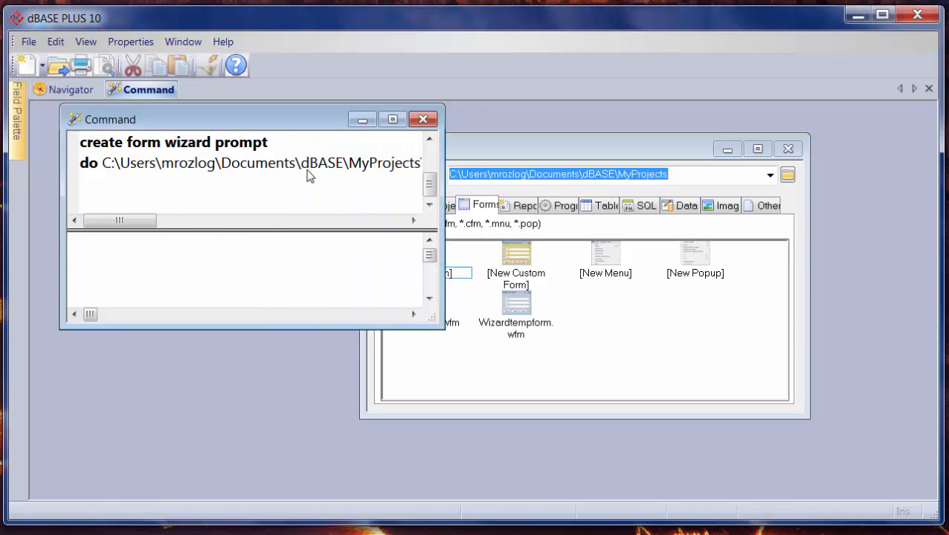
# - Open the table file Mysimpletable.dbf from the MyProjects folder
pyautogui.click(593, 208)
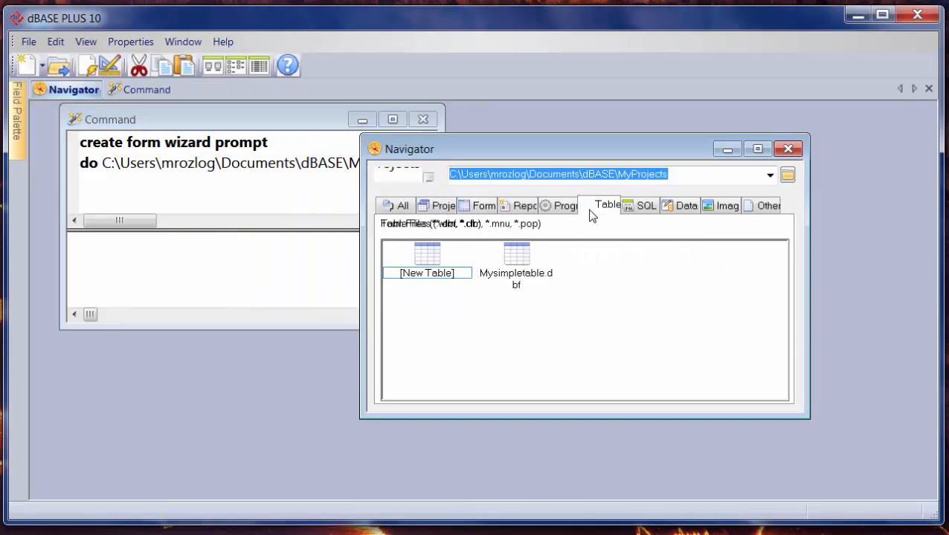
pyautogui.click(516, 270)
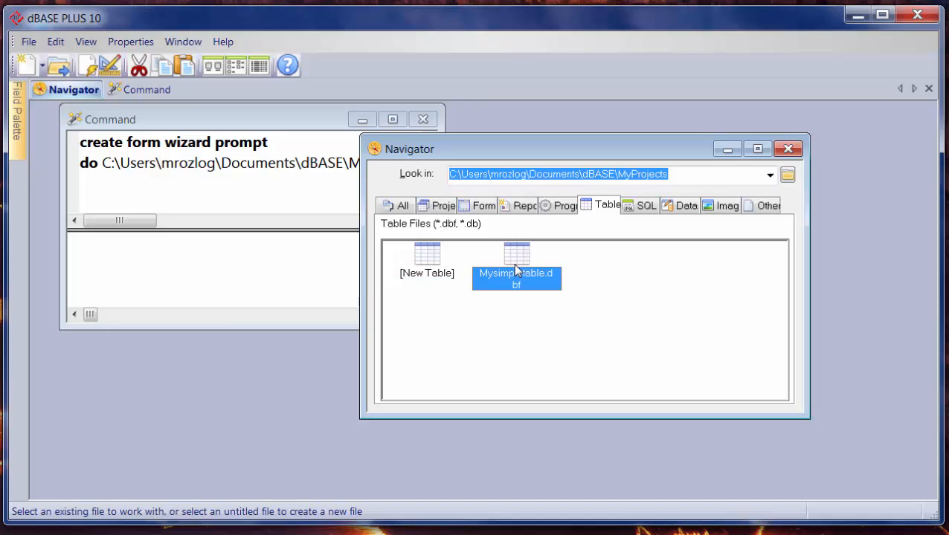
pyautogui.doubleClick(515, 268)
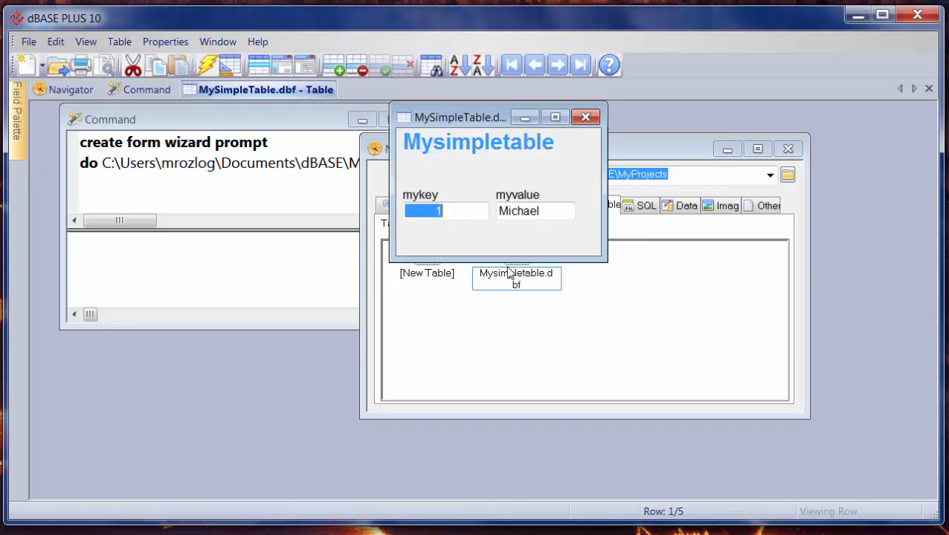
# - Show the table's rows in the grid, two-column and form layouts in turn
pyautogui.click(266, 70)
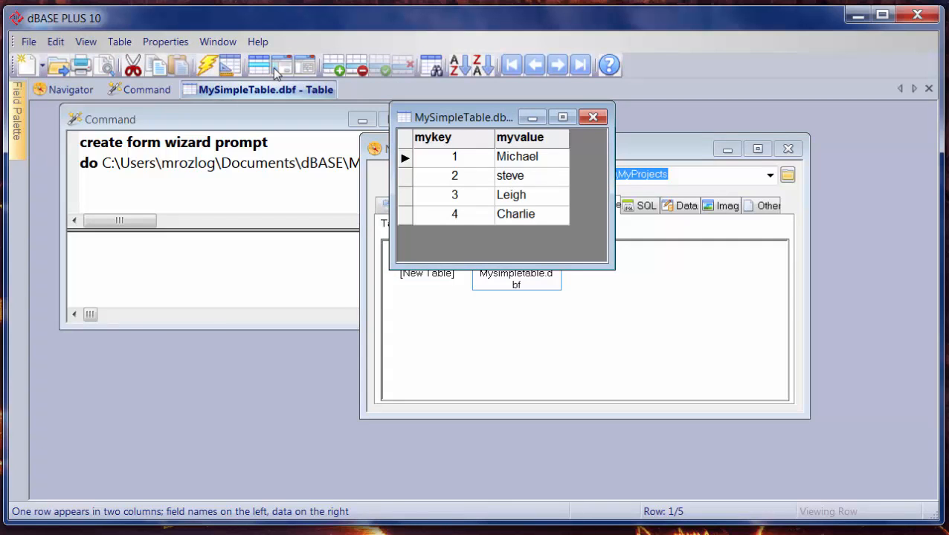
pyautogui.click(281, 69)
pyautogui.click(304, 68)
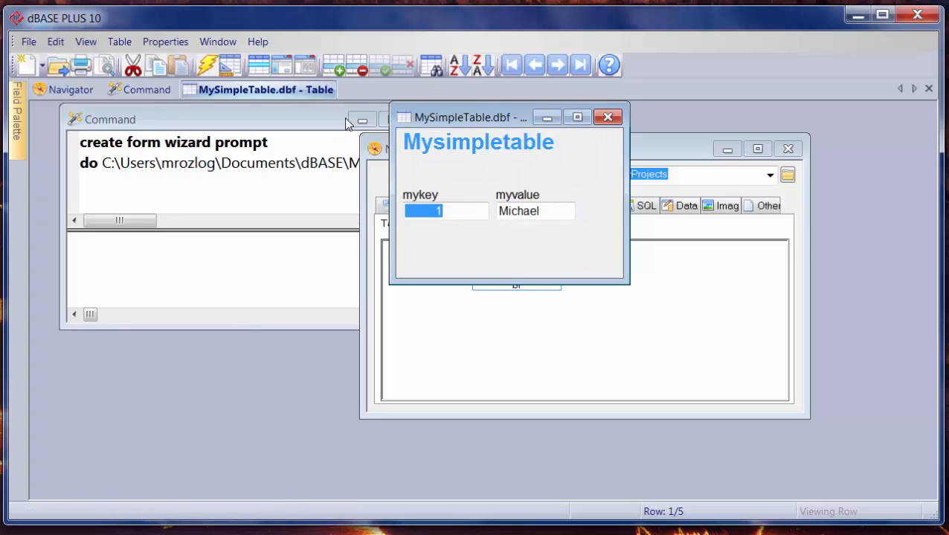